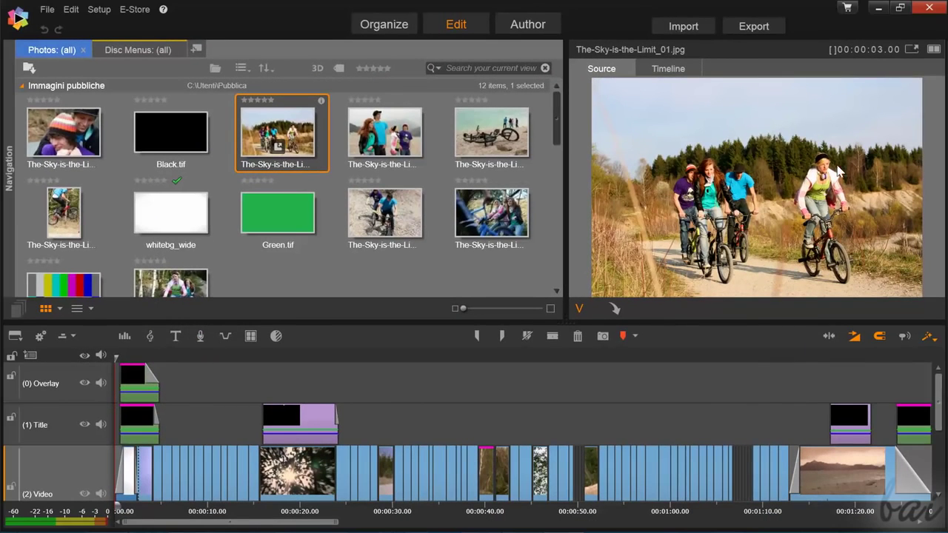
Select the title clip and scrub the sample movie forward to the closing THE END title
mouse_move(938, 392)
left_mouse_down()
mouse_move(946, 444)
mouse_move(943, 396)
left_mouse_up()
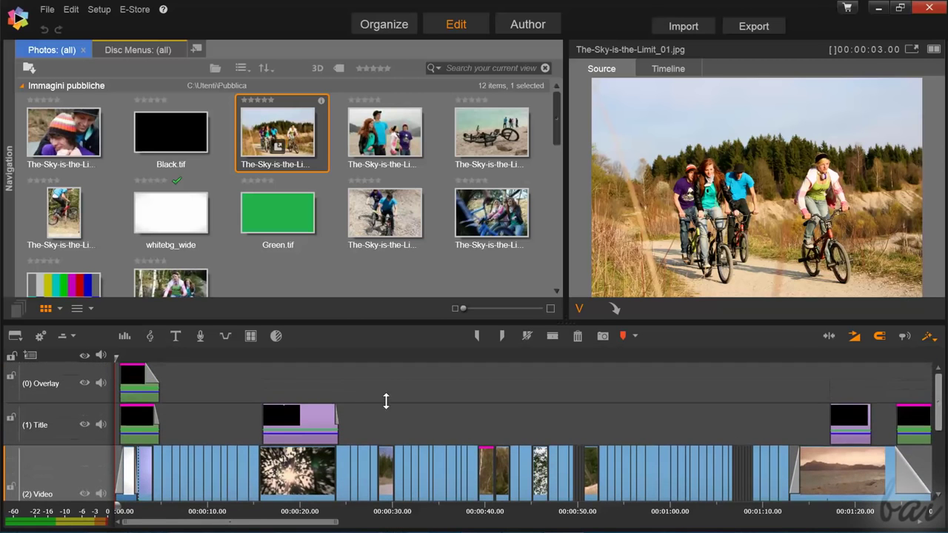
left_click(289, 429)
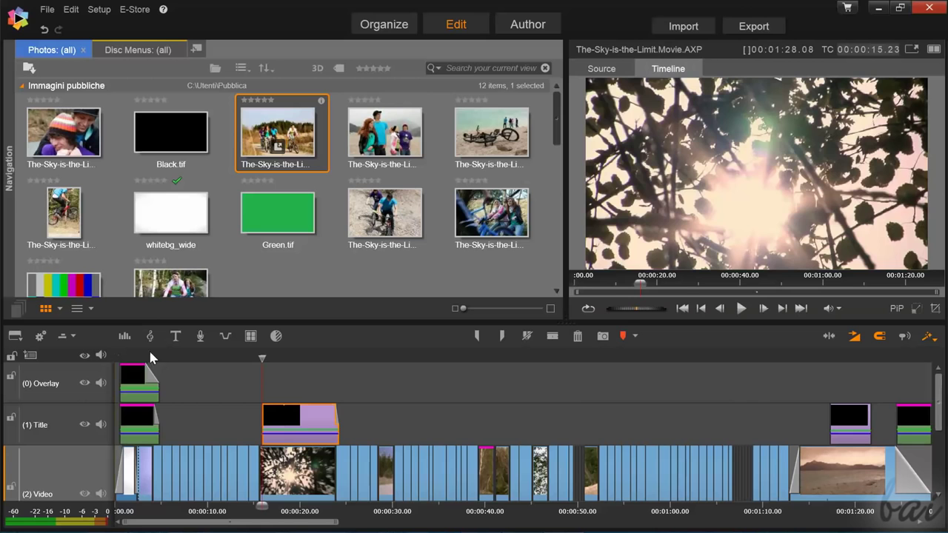
left_click_drag(264, 356, 556, 399)
left_click_drag(557, 399, 903, 446)
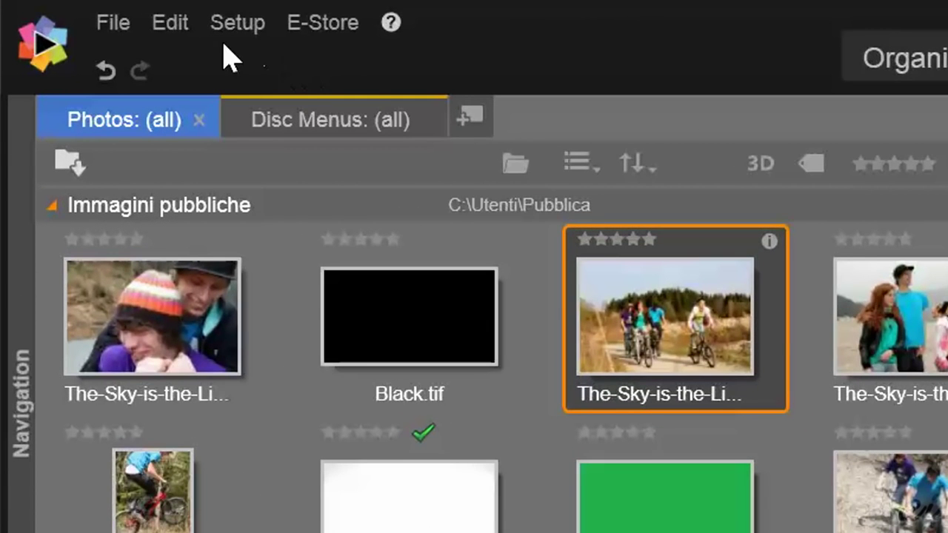
Create an empty movie project with File > New > Movie
left_click(119, 24)
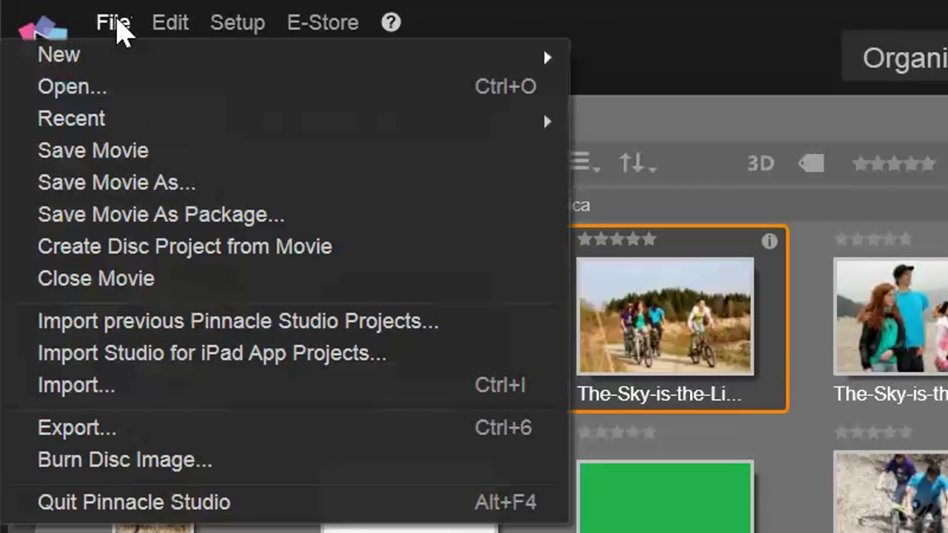
mouse_move(122, 62)
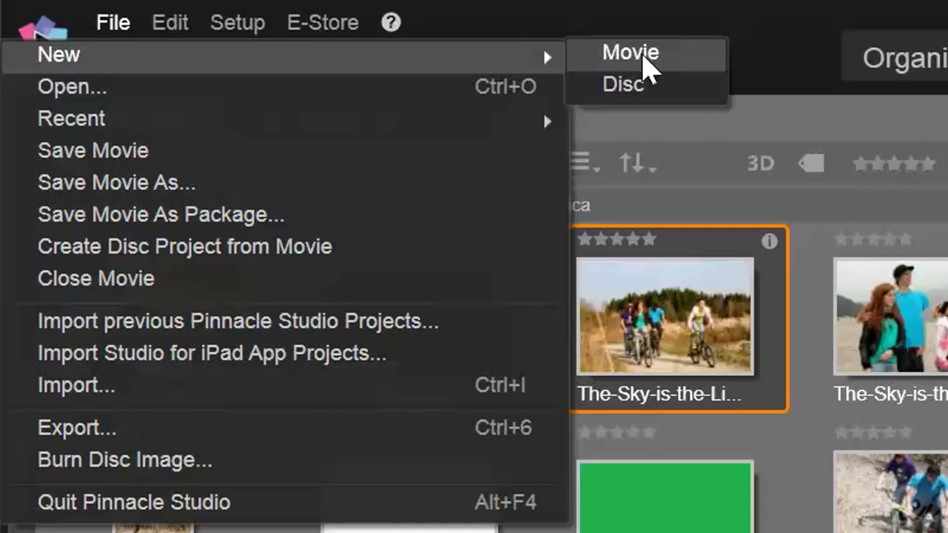
left_click(657, 59)
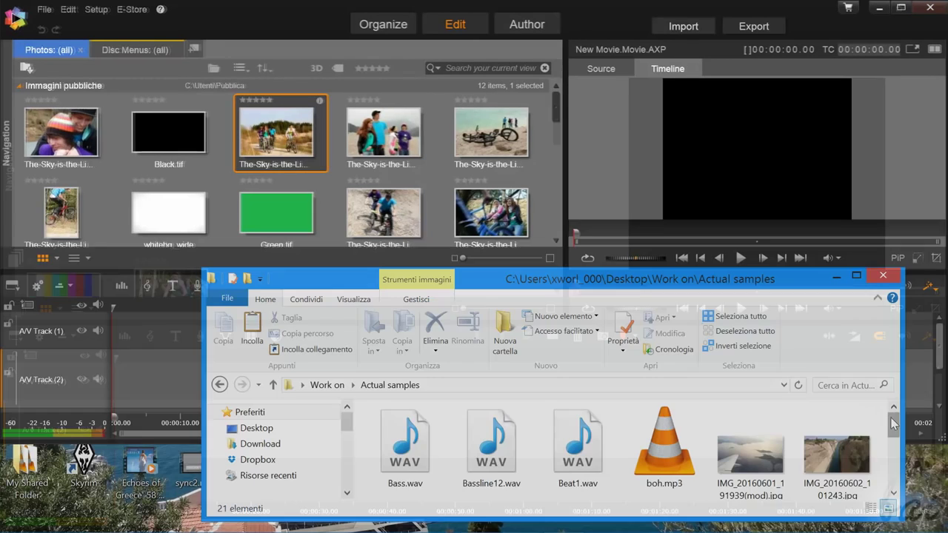
Drag the wing photo and another Actual samples photo into the library's Latest Import
scroll(637, 444, "down", 1)
left_click_drag(750, 428, 481, 207)
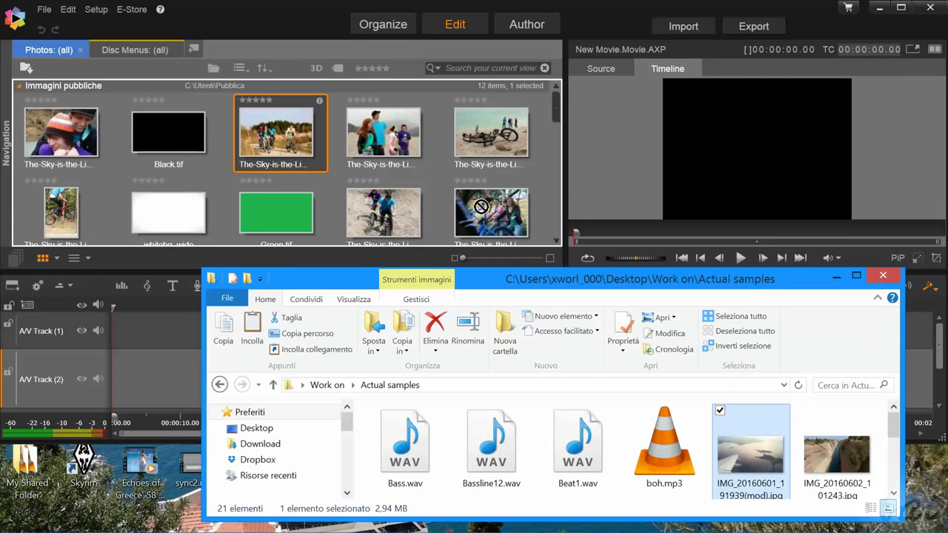
left_click_drag(340, 162, 348, 197)
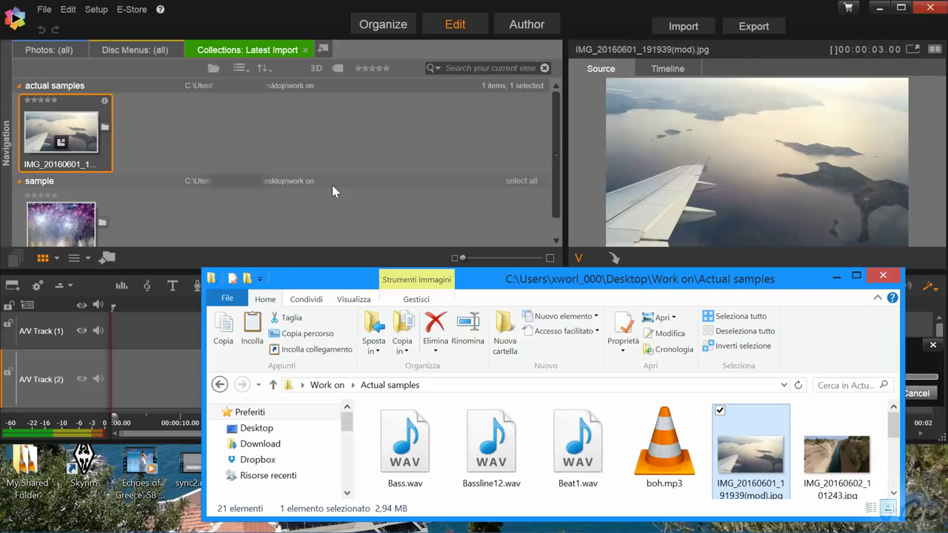
left_click(333, 191)
left_click_drag(836, 455, 226, 126)
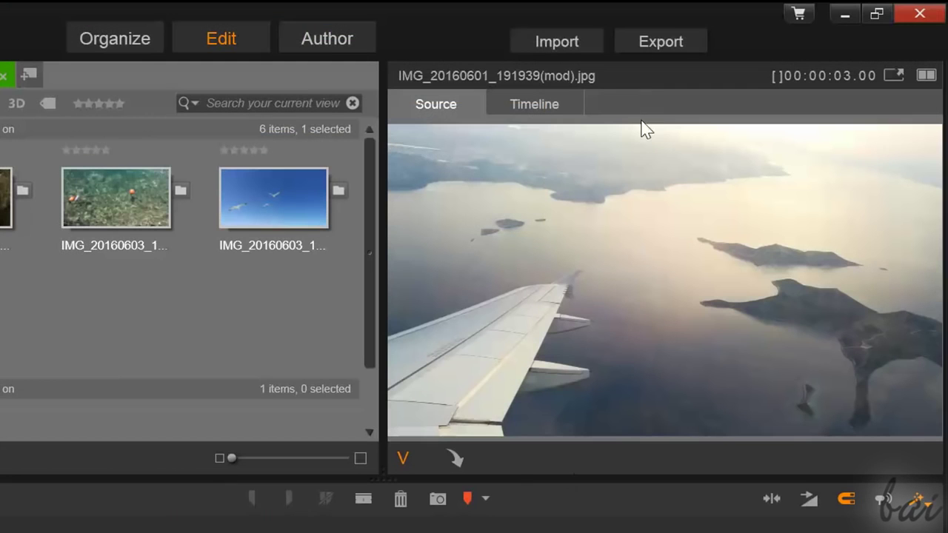
Open the Importer and choose My computer as the source, after trying webcam and DVD
left_click(567, 46)
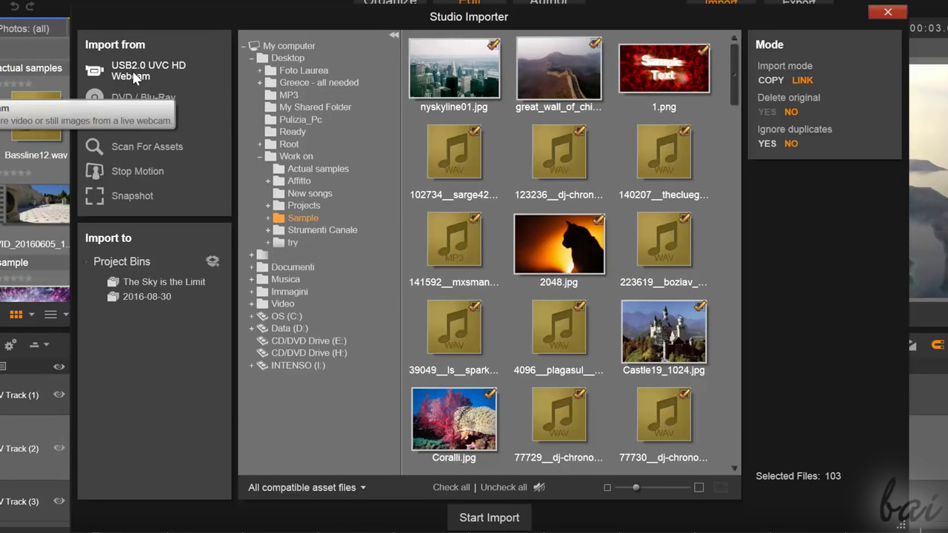
left_click(134, 78)
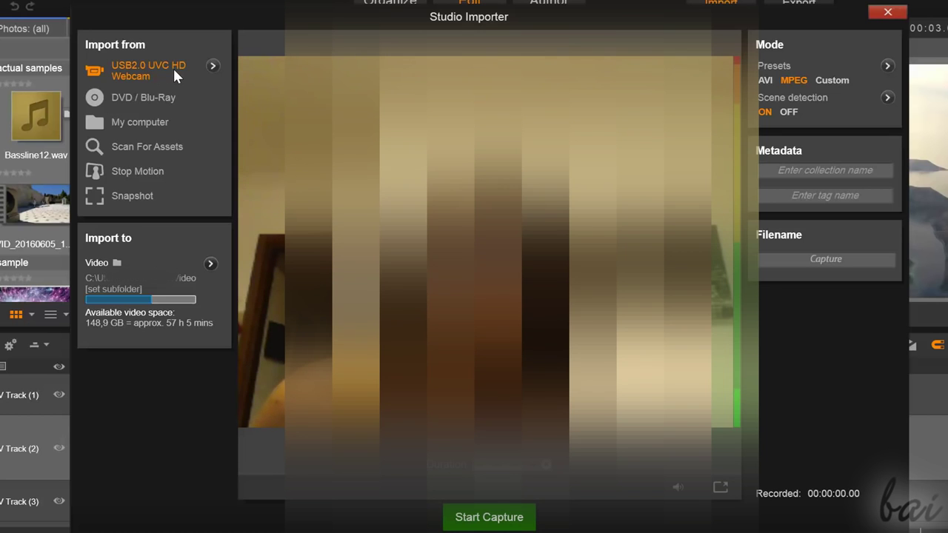
left_click(143, 98)
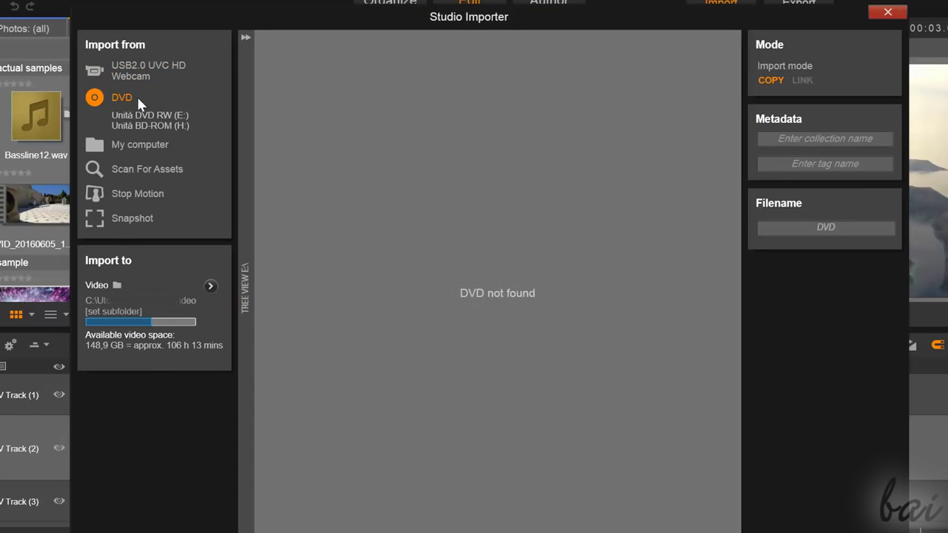
left_click(153, 148)
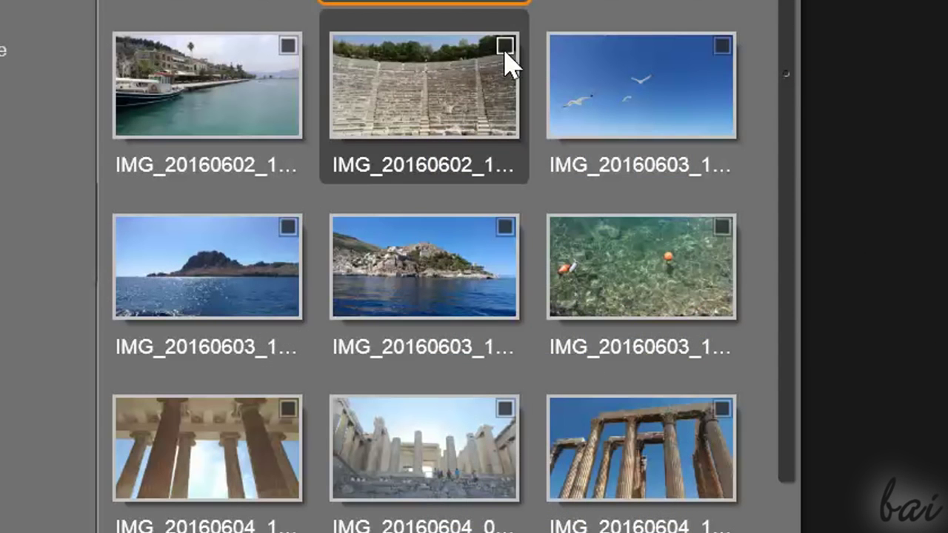
Mark the theatre, harbour and temple columns photos, then try Check all and Uncheck all
left_click(507, 47)
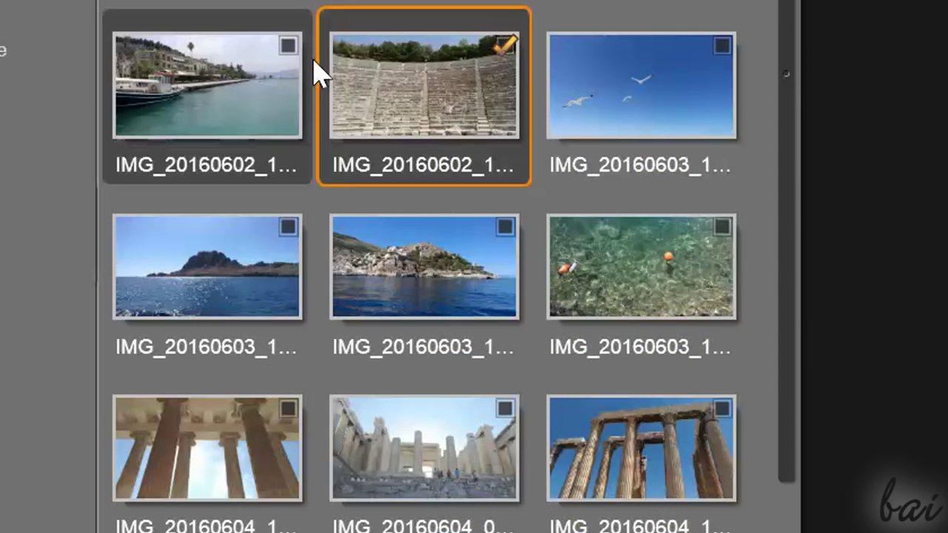
left_click(289, 49)
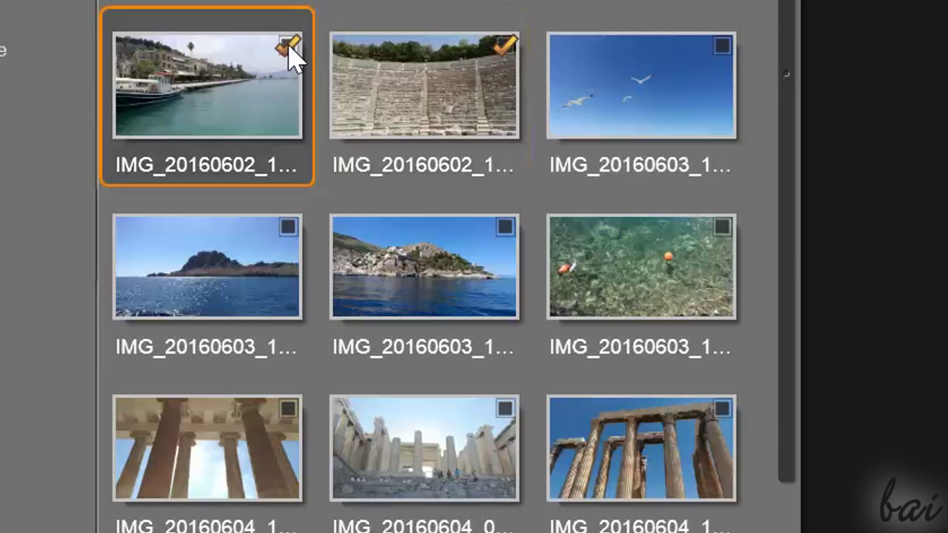
left_click(720, 411)
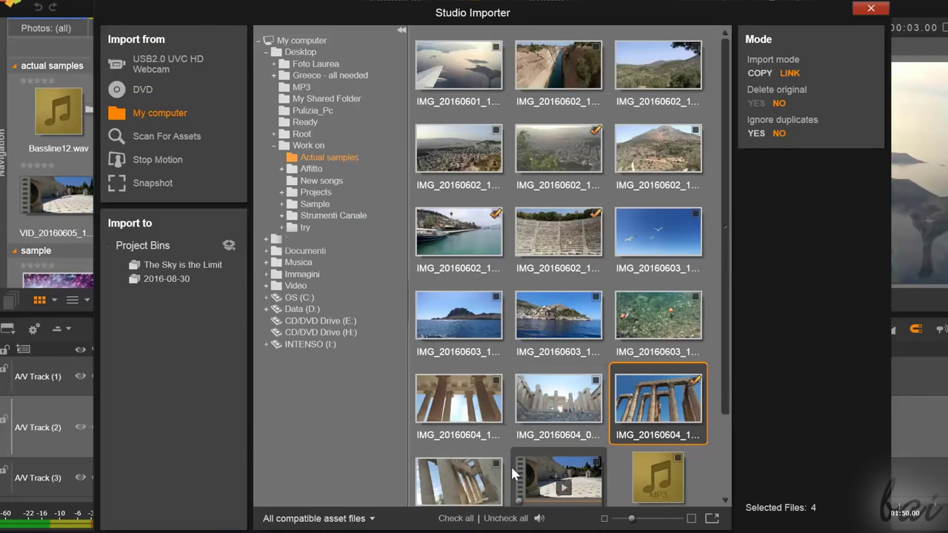
left_click(461, 520)
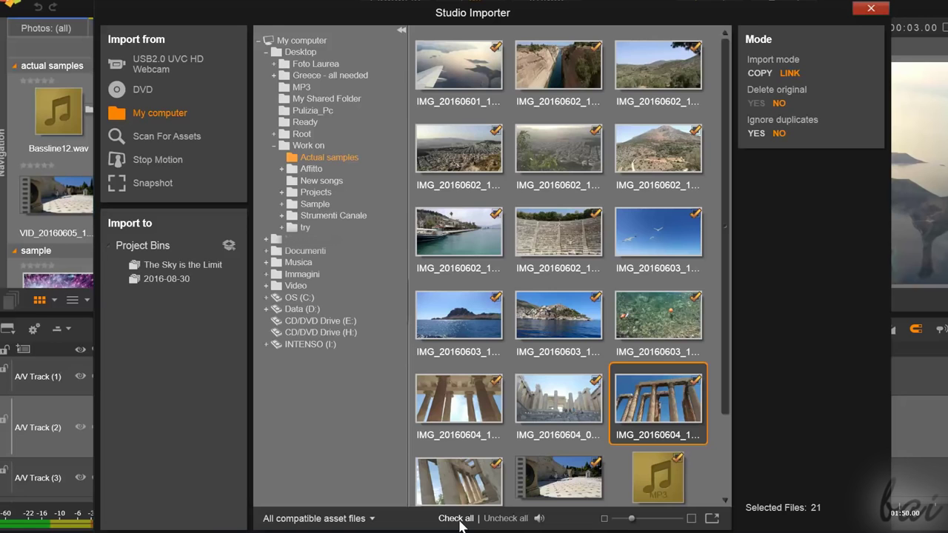
left_click(504, 519)
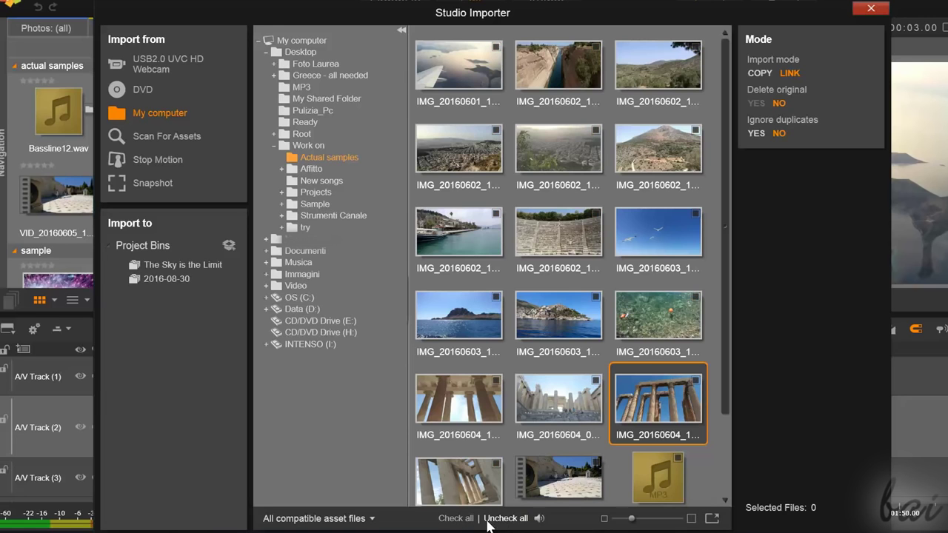
left_click(462, 521)
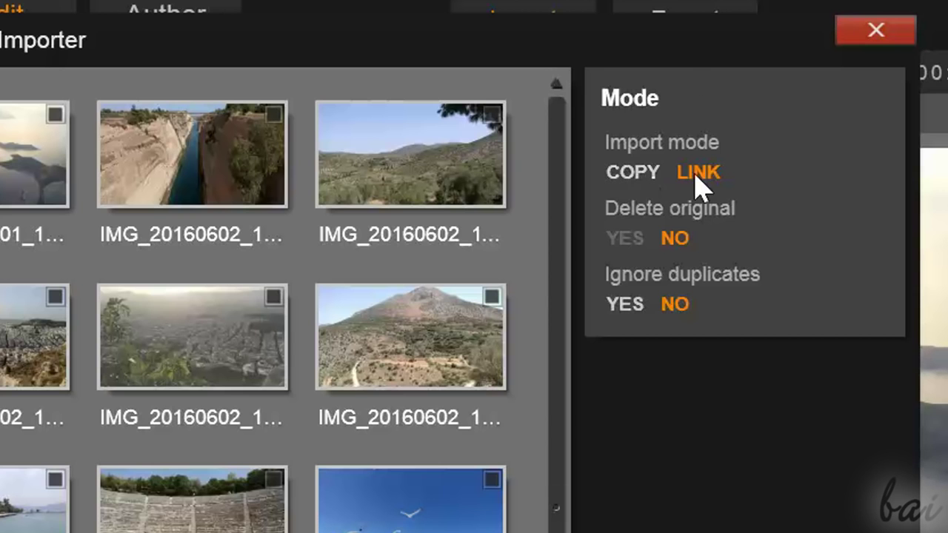
Set the import mode back to Link and start importing
left_click(643, 178)
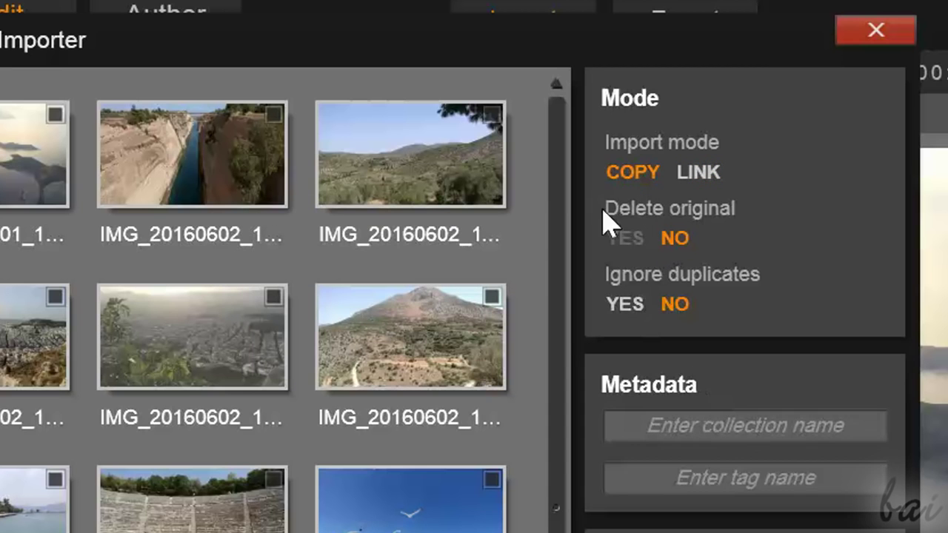
left_click(703, 176)
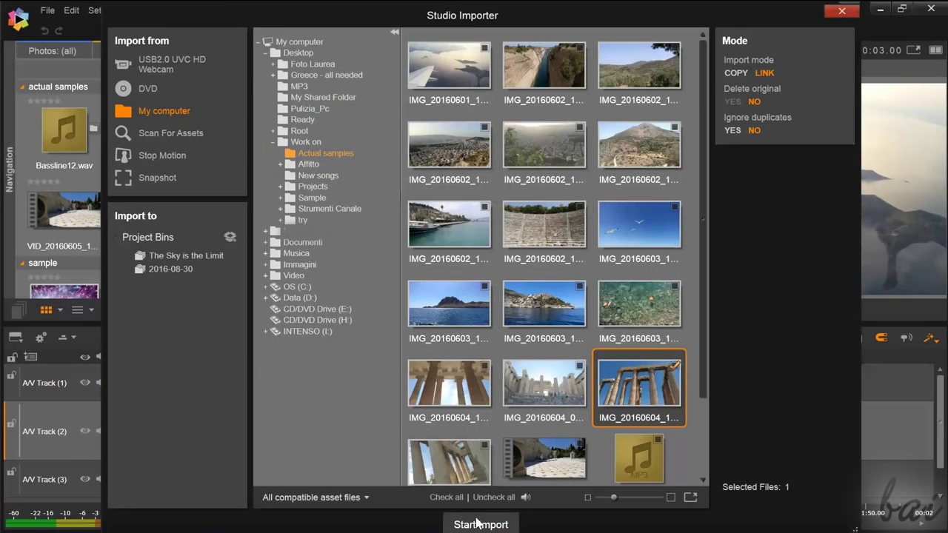
left_click(491, 525)
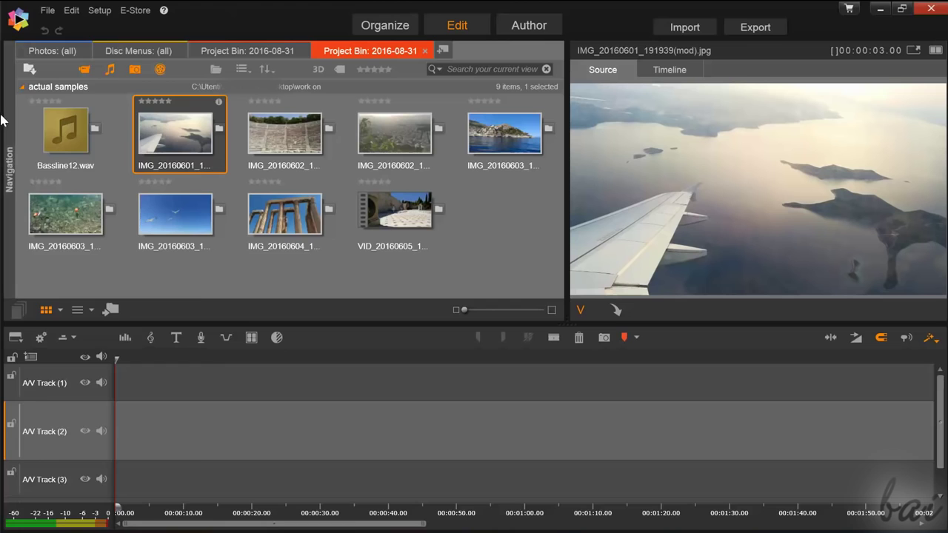
Show Project Bin 2016-08-31, visit Organize, and return to Edit with Ctrl+2
left_click(9, 118)
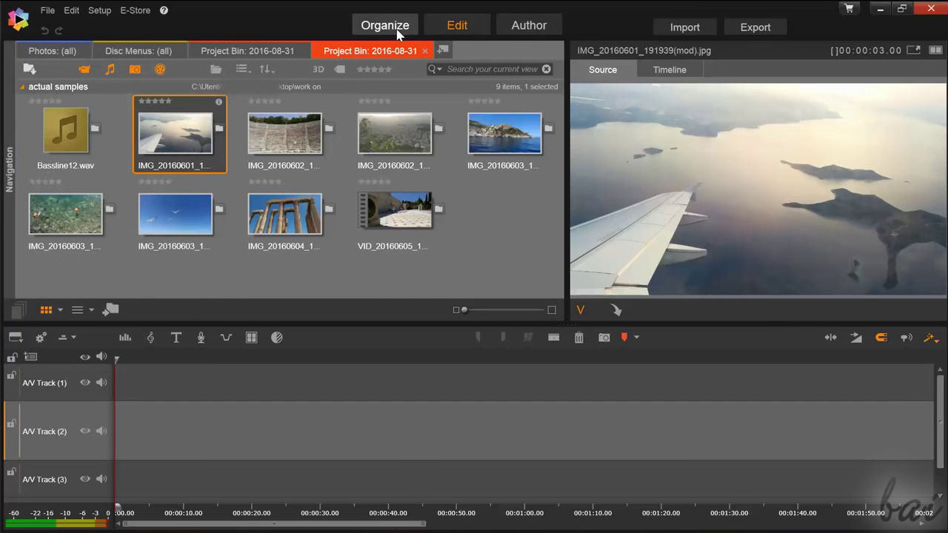
left_click(385, 26)
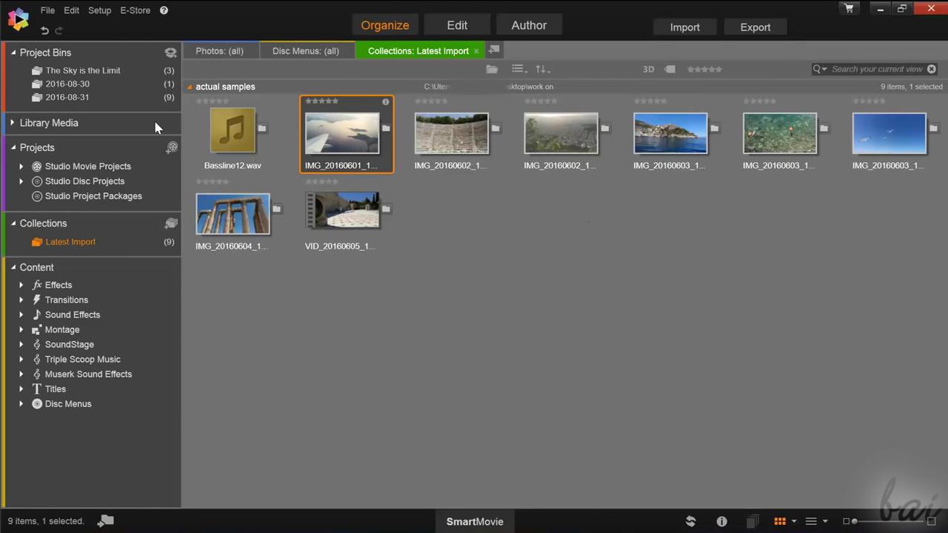
key("ctrl+2")
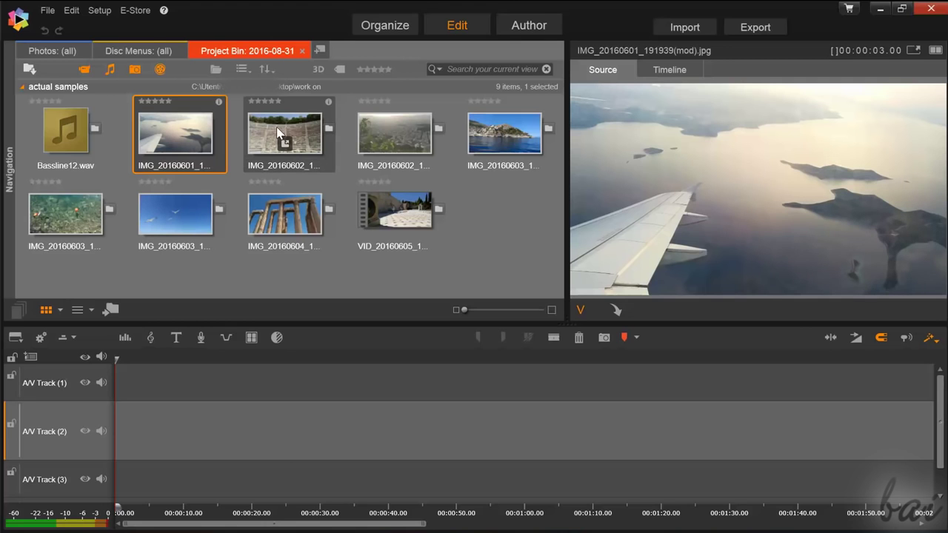
Preview the amphitheatre, hazy city, Hydra seaside and temple columns photos in Source preview
left_click(322, 148)
left_click(381, 122)
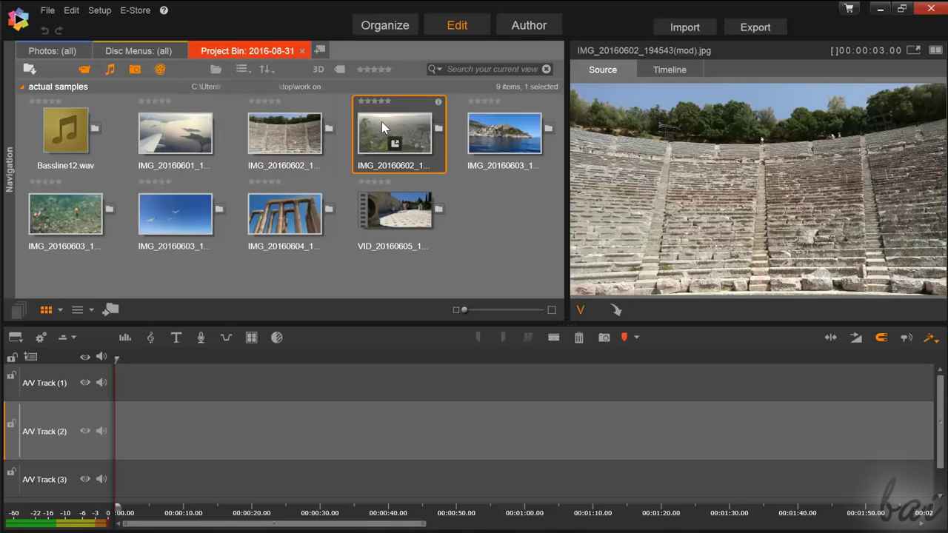
left_click(518, 157)
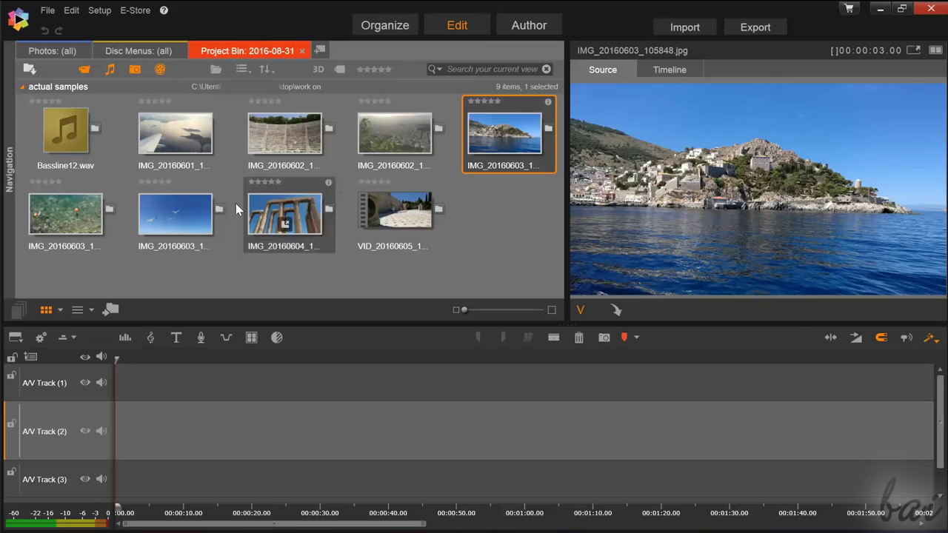
left_click(268, 218)
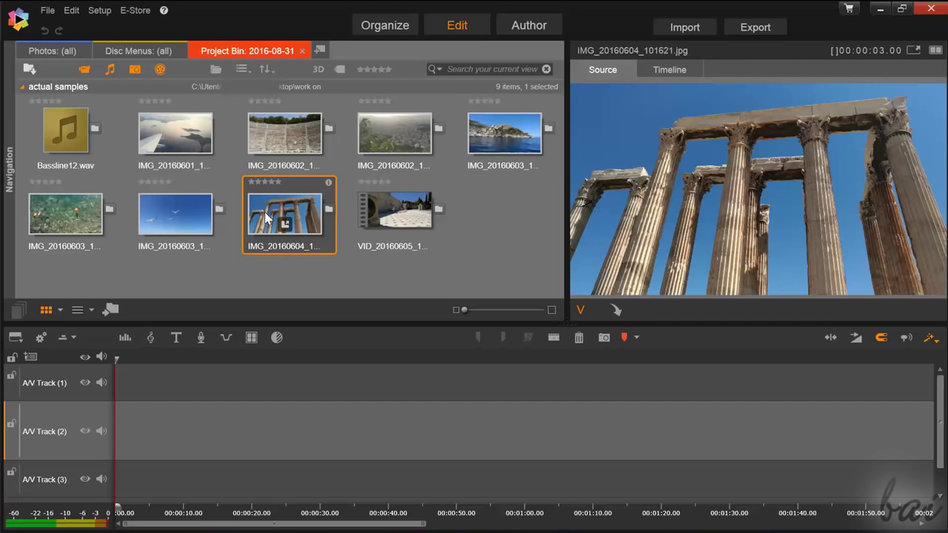
Play VID_20160605_111459.mp4, skip ahead to about 1:16, then preview the wing photo
left_click(406, 217)
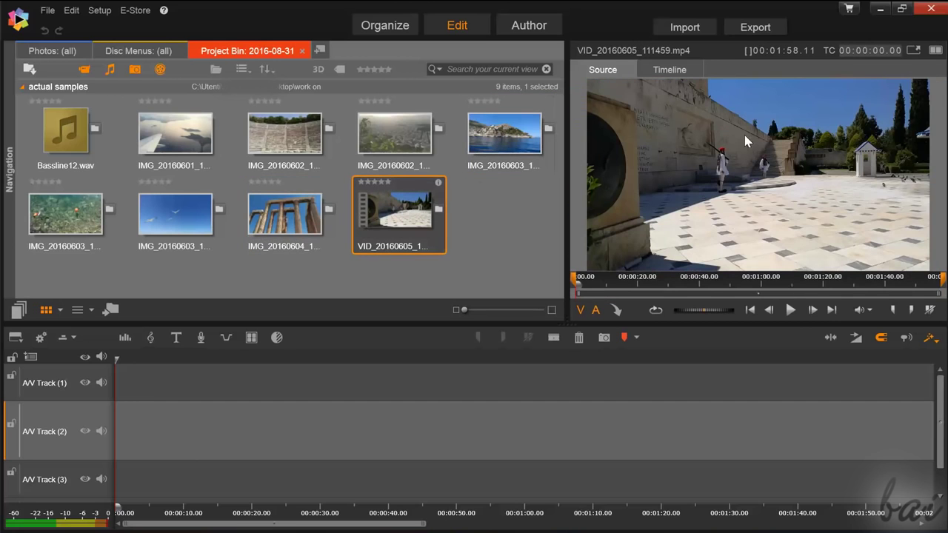
left_click(790, 309)
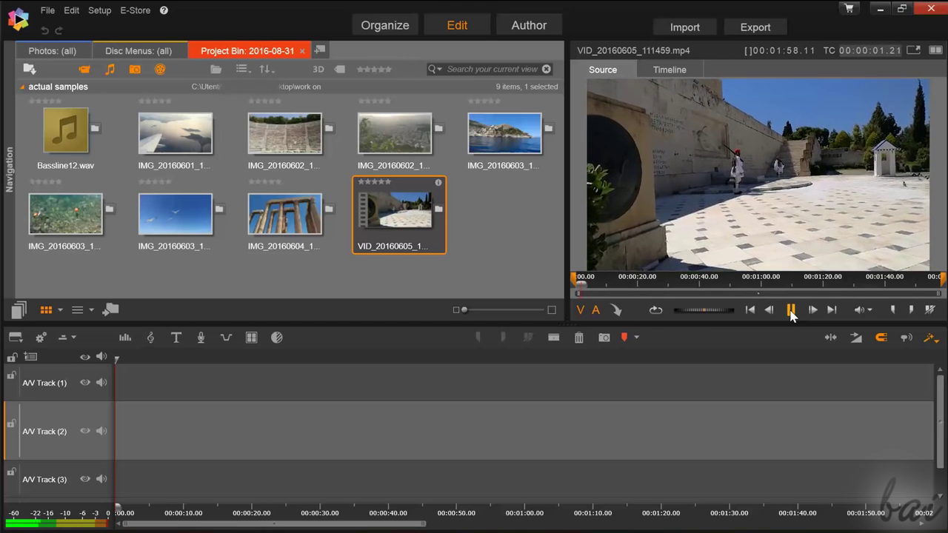
mouse_move(701, 310)
left_mouse_down()
mouse_move(726, 310)
mouse_move(705, 313)
left_mouse_up()
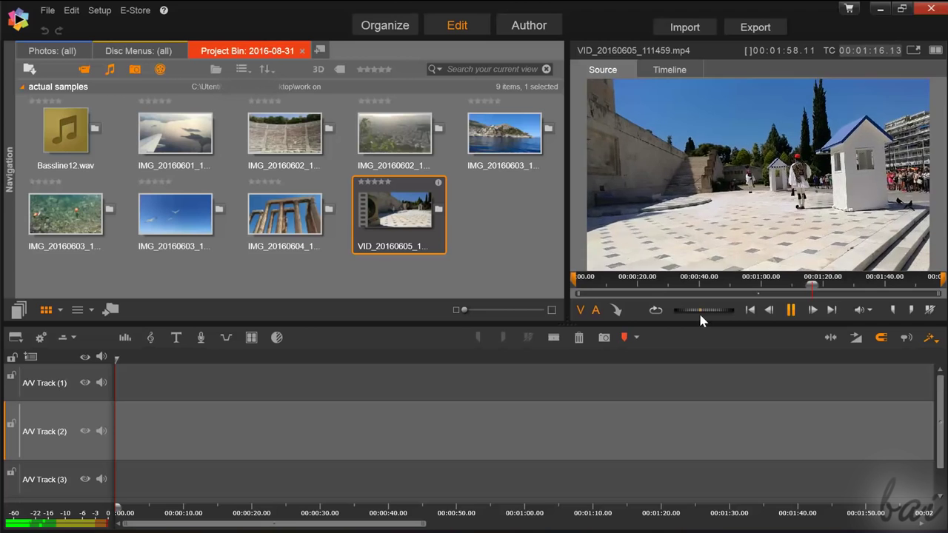
left_click(175, 134)
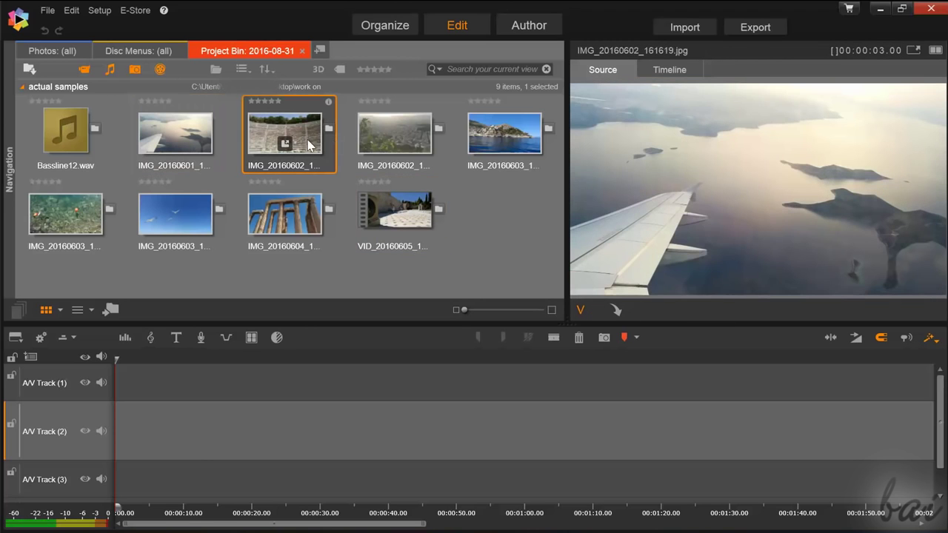
Add the harbour photo IMG_20160603_105848.jpg and the temple columns photo to A/V Track (2)
left_click(502, 145)
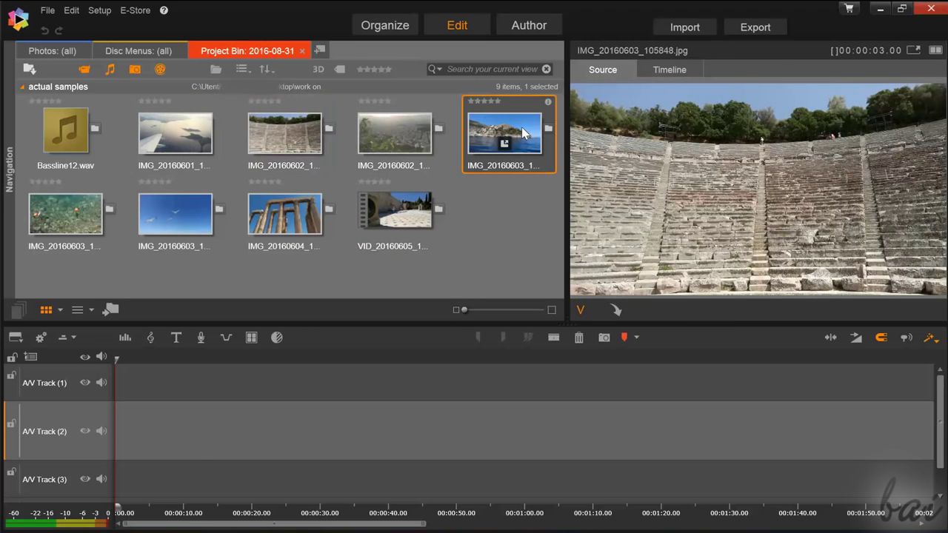
mouse_move(522, 132)
left_mouse_down()
mouse_move(353, 331)
mouse_move(155, 431)
left_mouse_up()
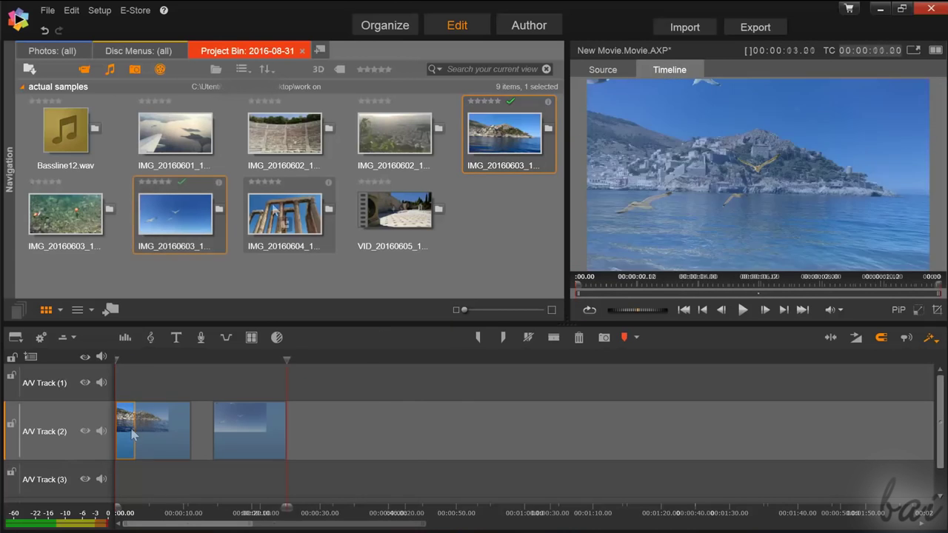
left_click_drag(285, 214, 339, 433)
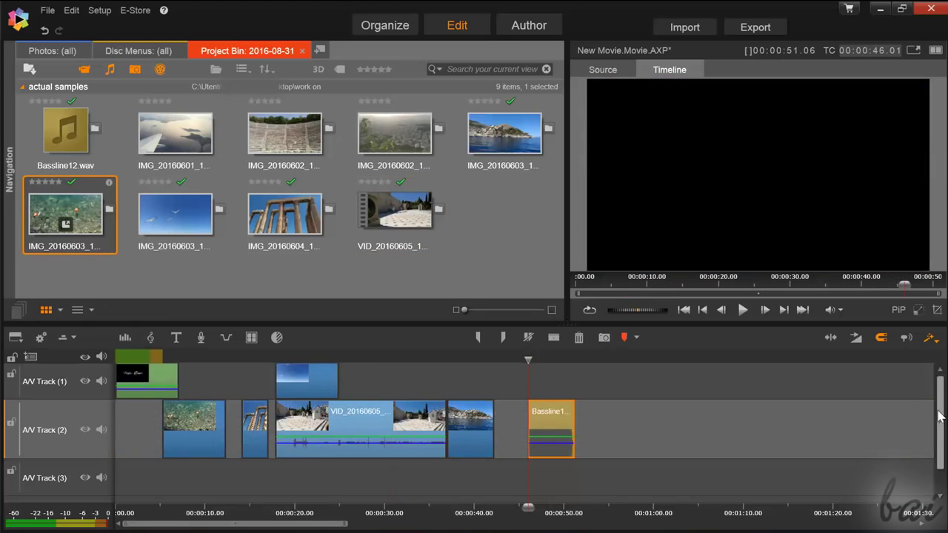
scroll(938, 417, "down", 1)
scroll(938, 416, "up", 1)
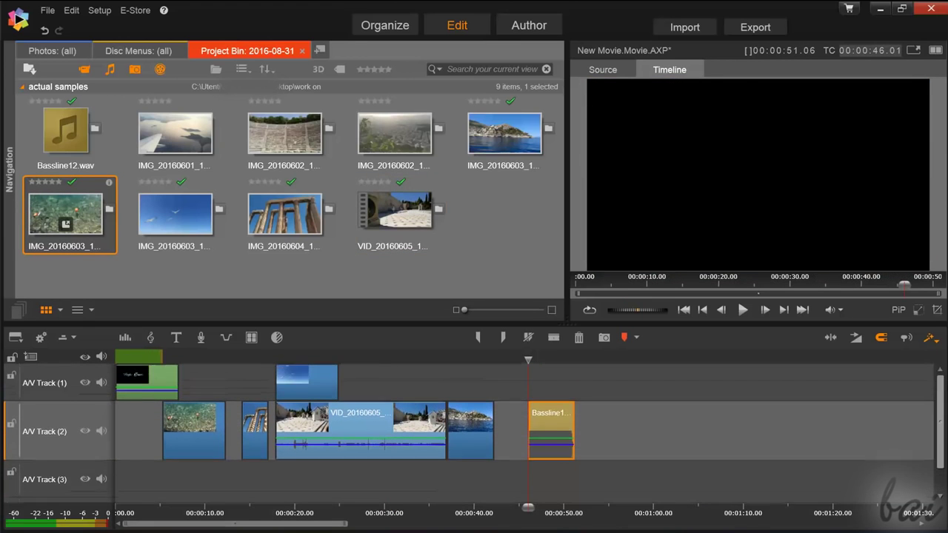
scroll(667, 393, "down", 1)
scroll(522, 368, "up", 1)
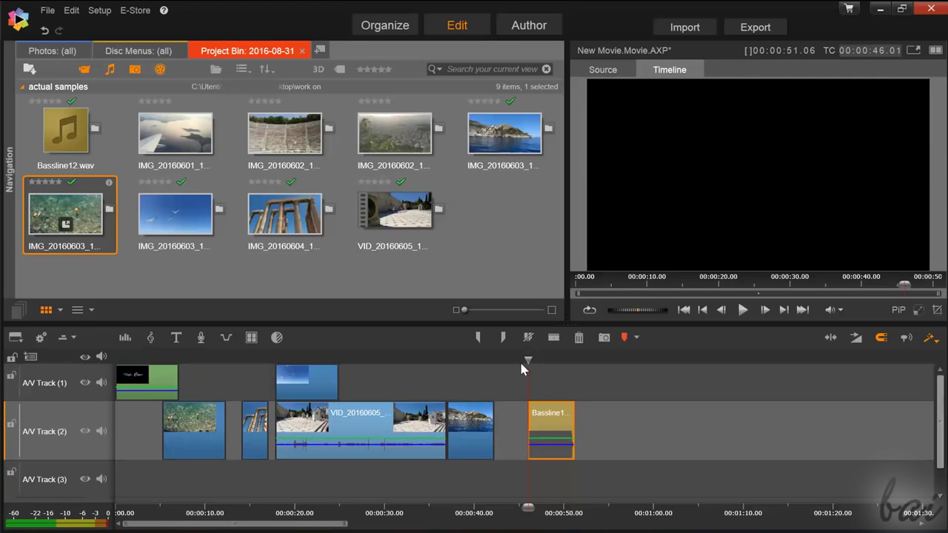
Switch the active track between A/V Track (1) and (2), close the track 2 gaps, and zoom in
left_click(69, 395)
left_click(67, 413)
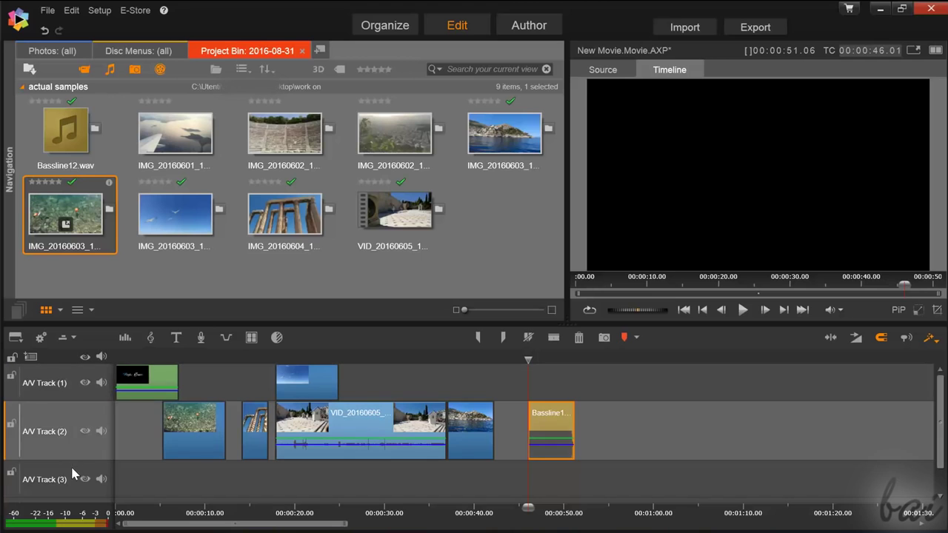
left_click(70, 469)
left_click(77, 408)
left_click(77, 373)
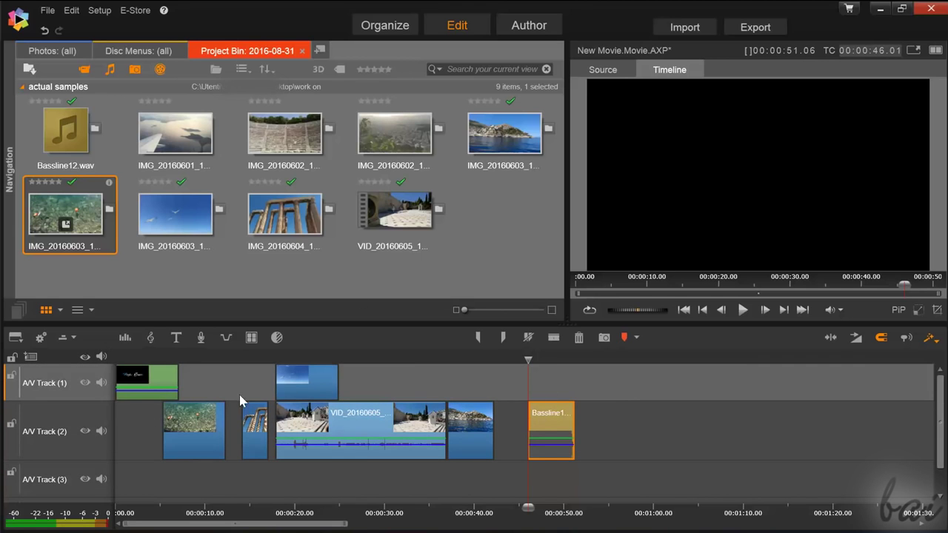
key("ctrl+z")
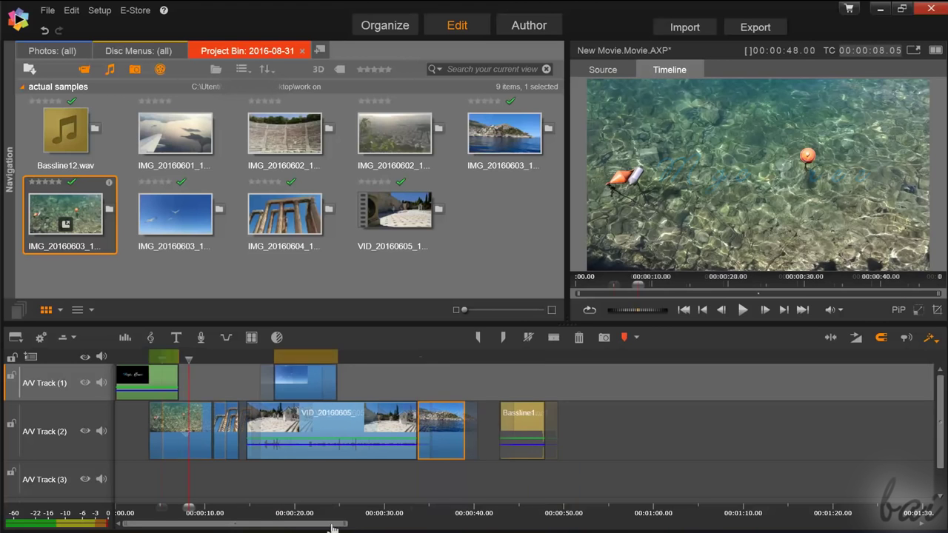
left_click_drag(348, 523, 174, 531)
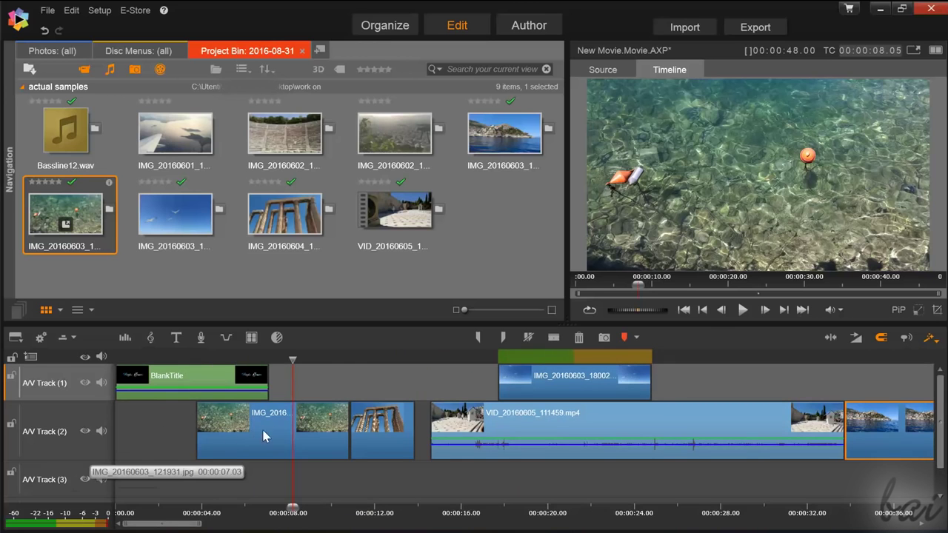
Scrub from the title through the video clip, checking frames around 21-22 seconds
scroll(264, 436, "down", 10)
scroll(533, 510, "up", 8)
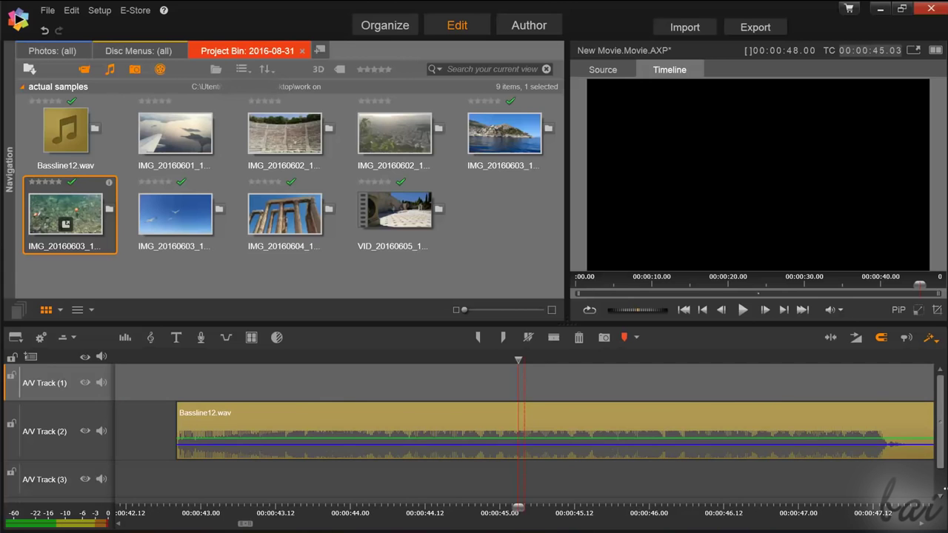
scroll(518, 429, "down", 5)
left_click(153, 357)
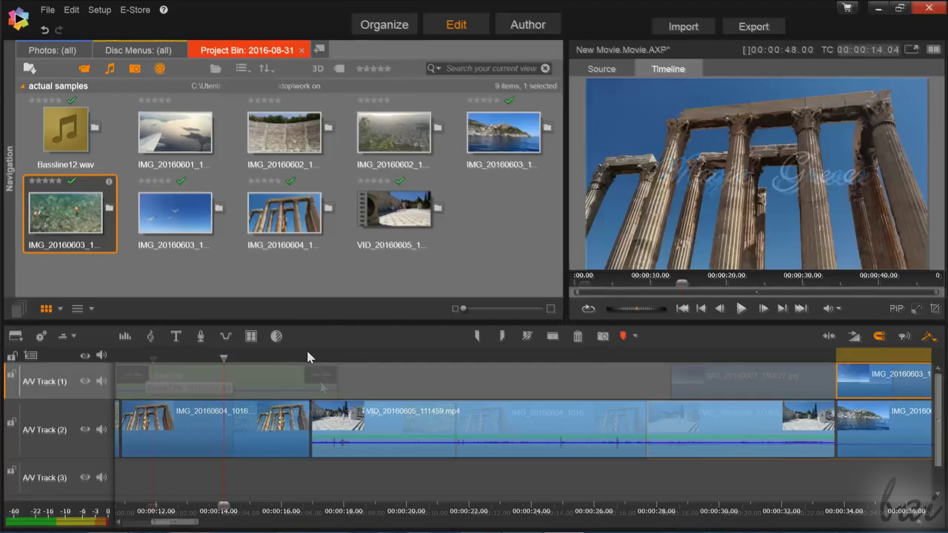
left_click_drag(306, 348, 386, 358)
left_click(470, 357)
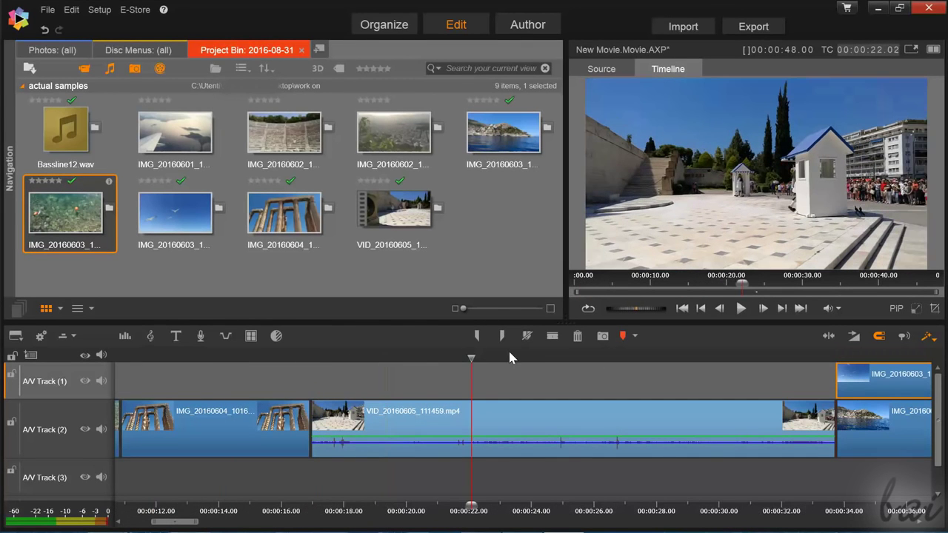
left_click(543, 358)
left_click(623, 354)
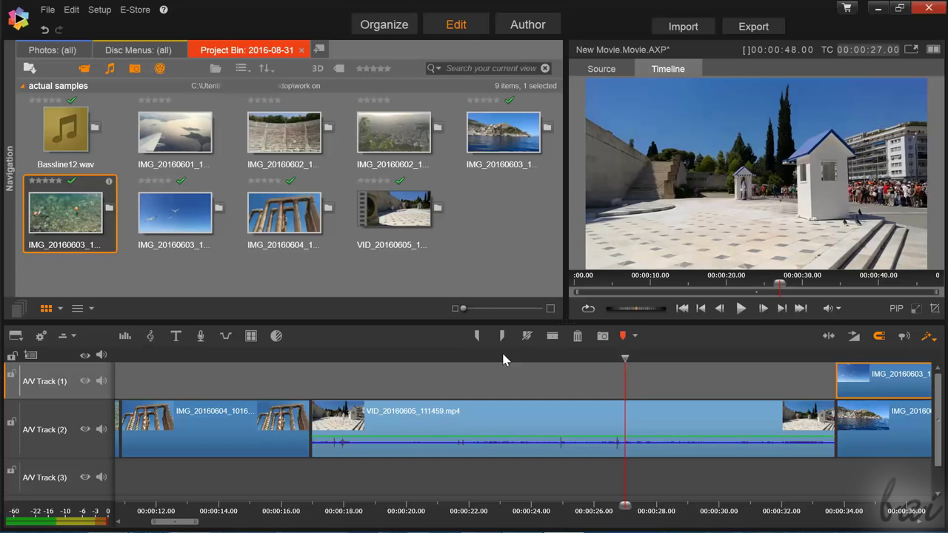
left_click(442, 357)
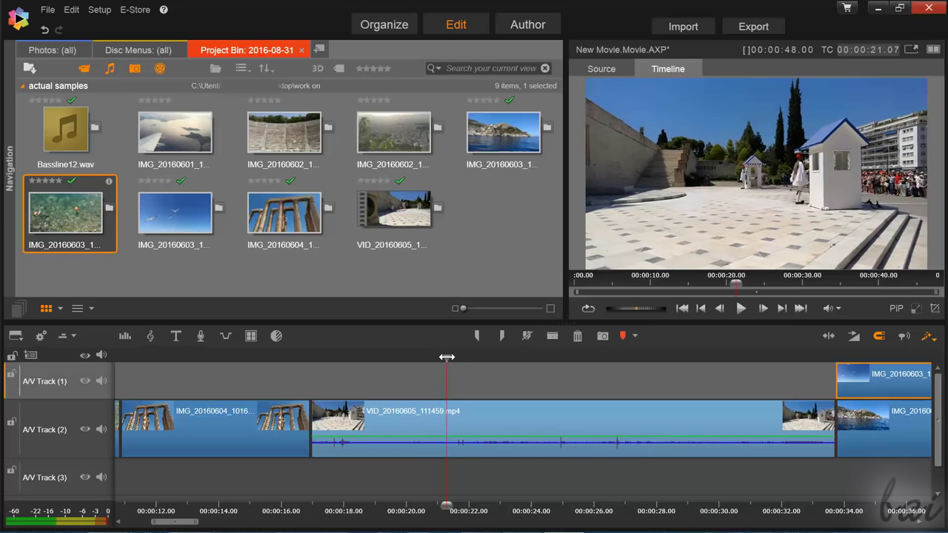
left_click(459, 357)
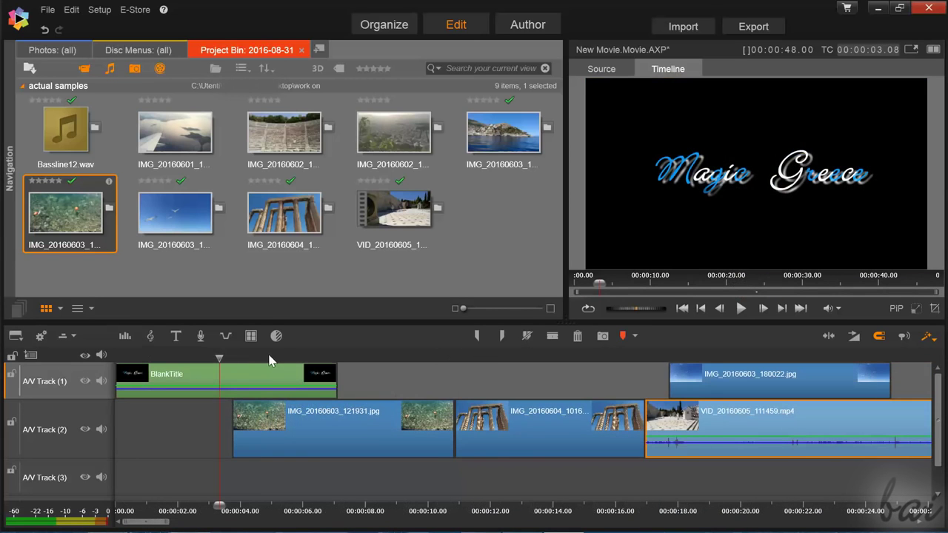
left_click(160, 358)
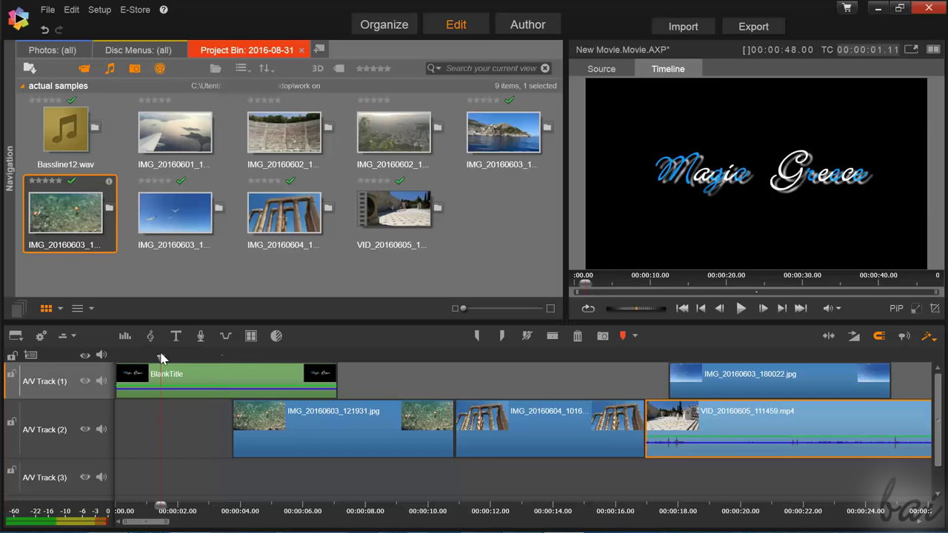
left_click(275, 349)
left_click(355, 358)
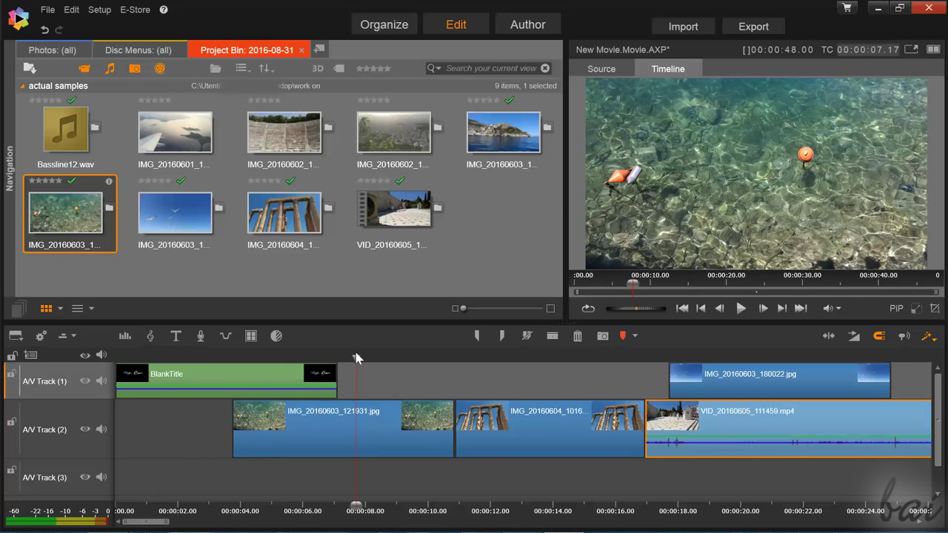
Review the temple columns, seagull and video clips, ending on the seagull overlay at 27.15
left_click(504, 355)
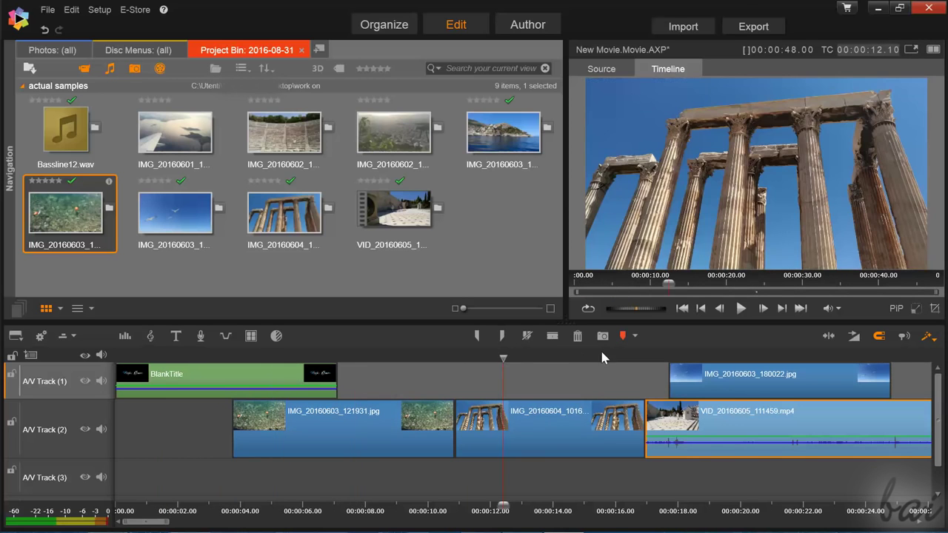
left_click(720, 355)
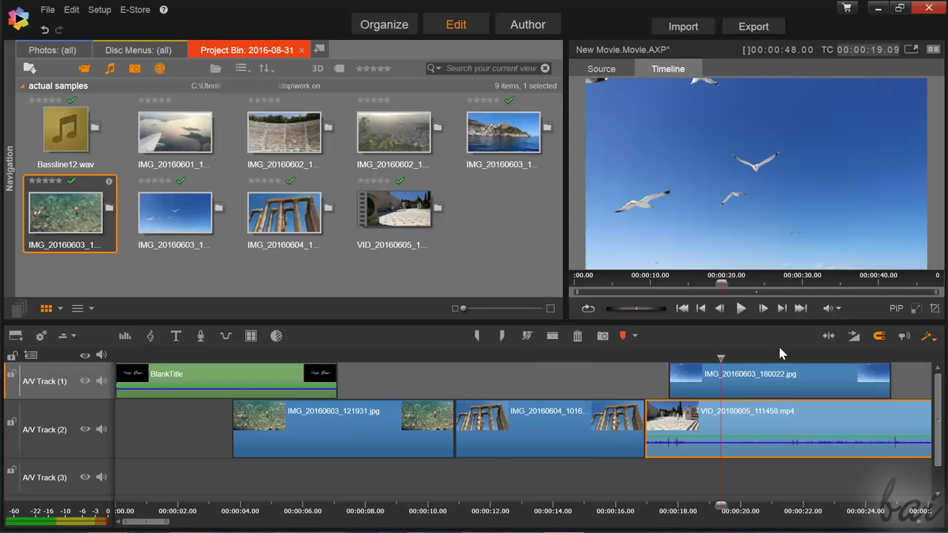
left_click(848, 358)
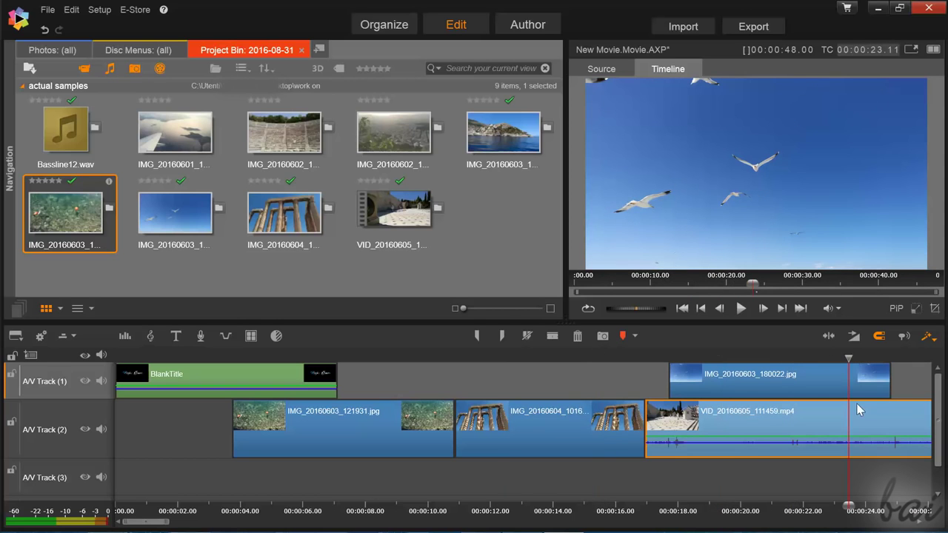
left_click_drag(595, 355, 279, 355)
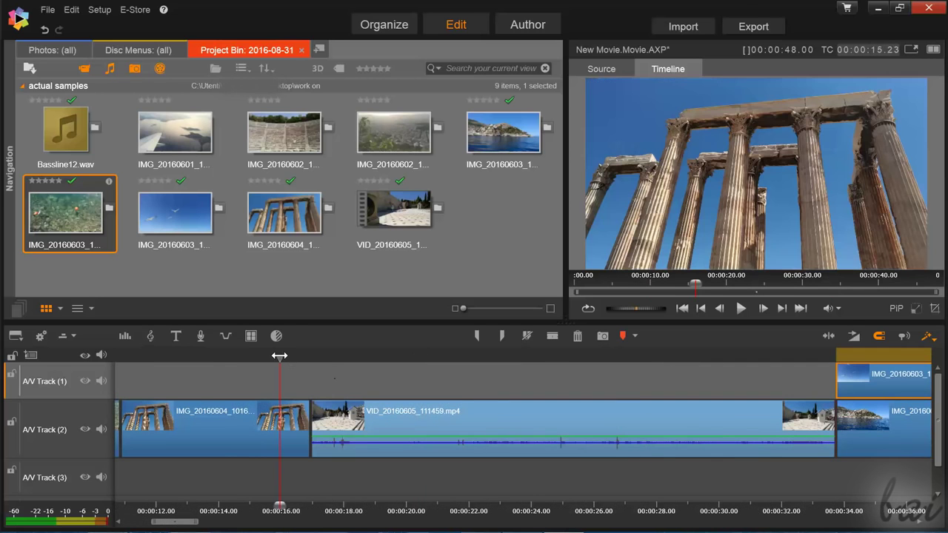
left_click(224, 358)
left_click(386, 357)
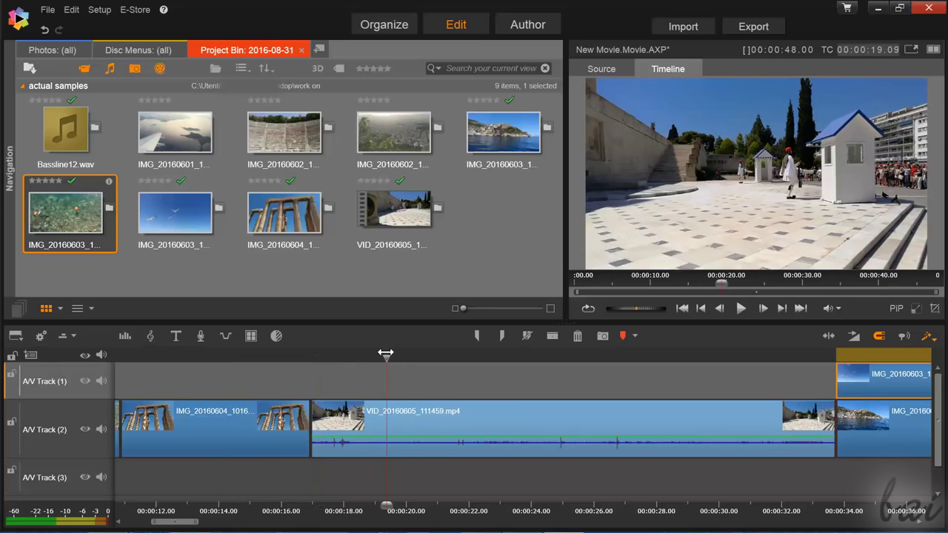
left_click(471, 355)
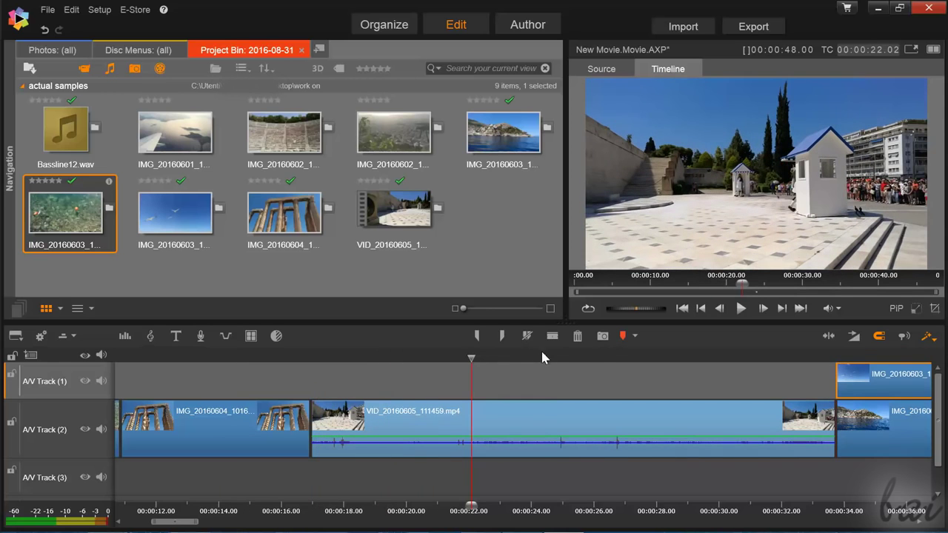
left_click(543, 357)
left_click(626, 359)
left_click(444, 356)
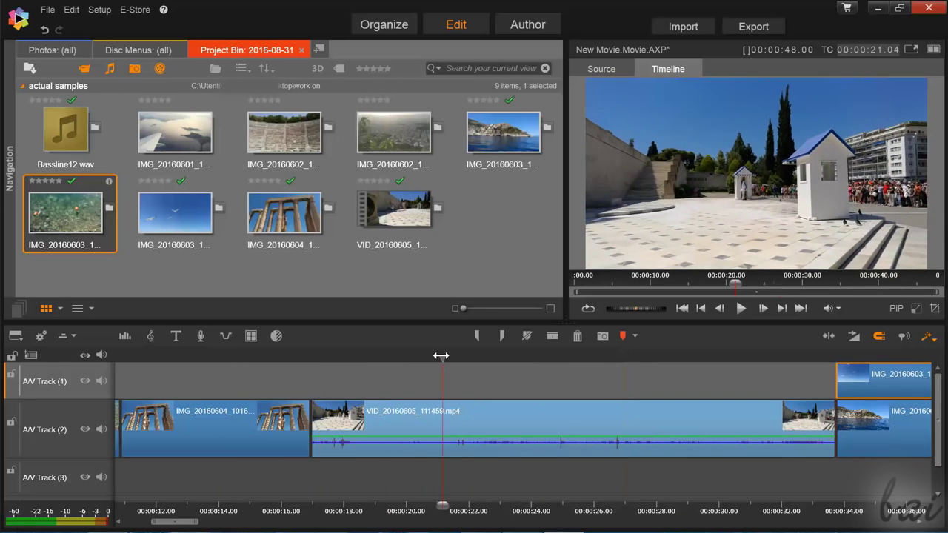
left_click_drag(445, 356, 400, 345)
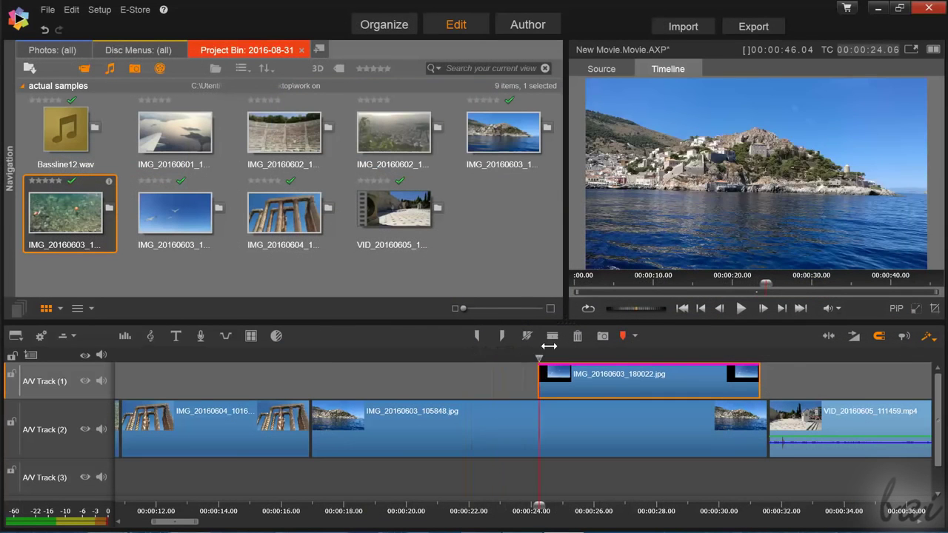
left_click_drag(601, 344, 643, 355)
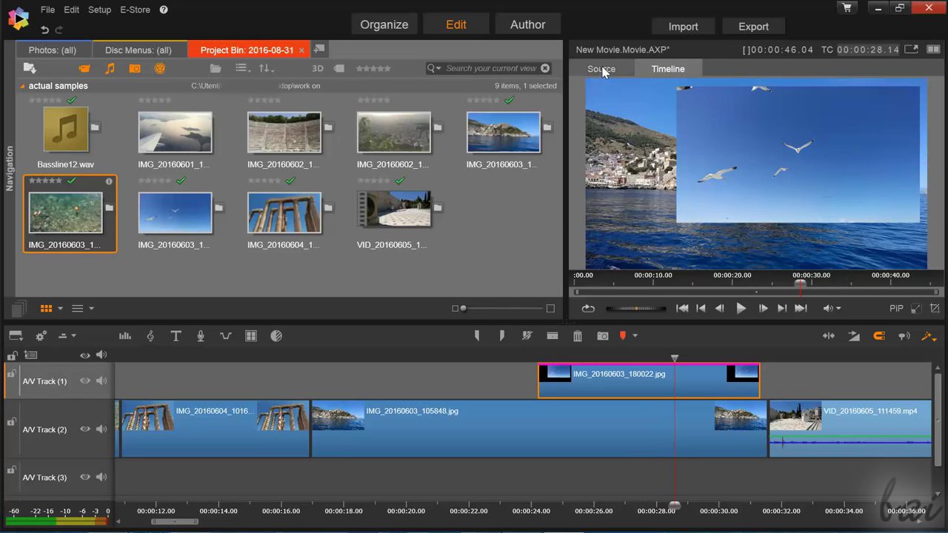
left_click(602, 70)
left_click(415, 129)
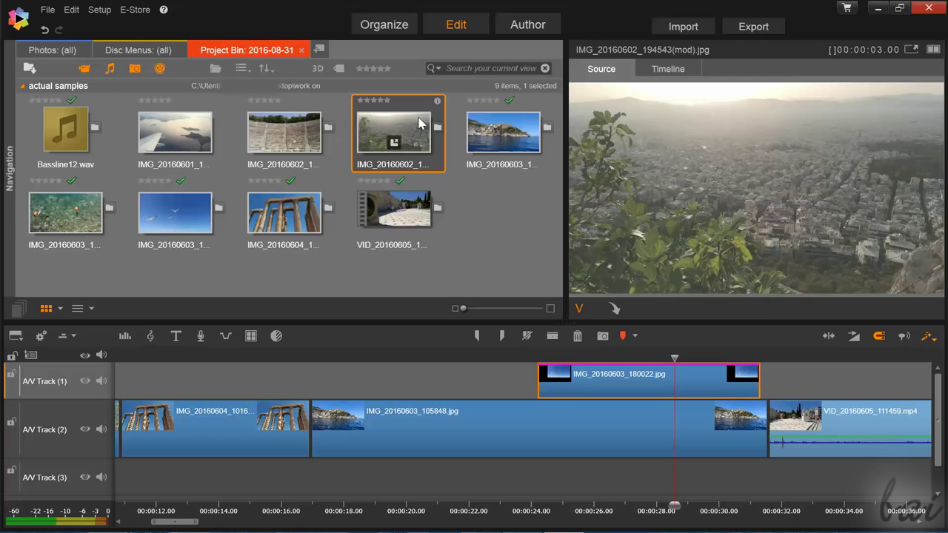
left_click(396, 196)
left_click(304, 138)
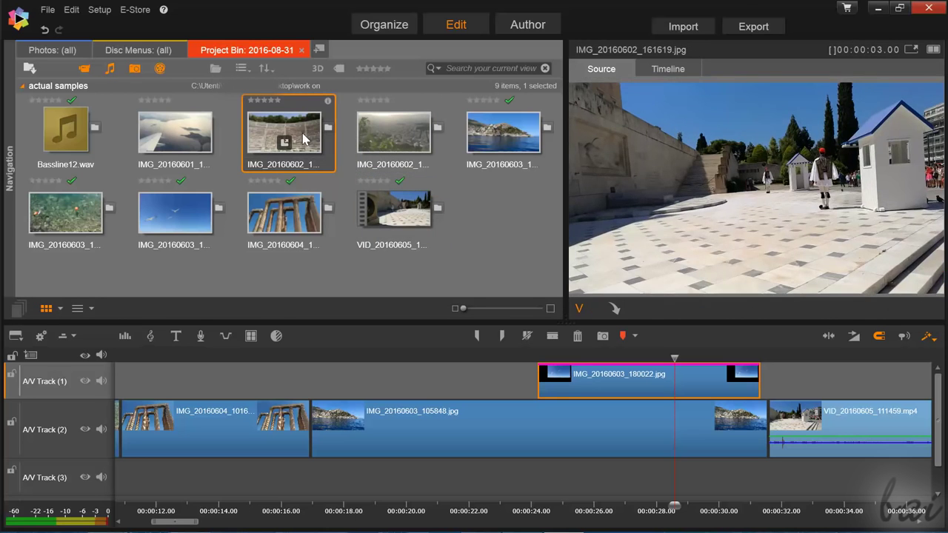
left_click(155, 129)
left_click_drag(365, 360, 643, 355)
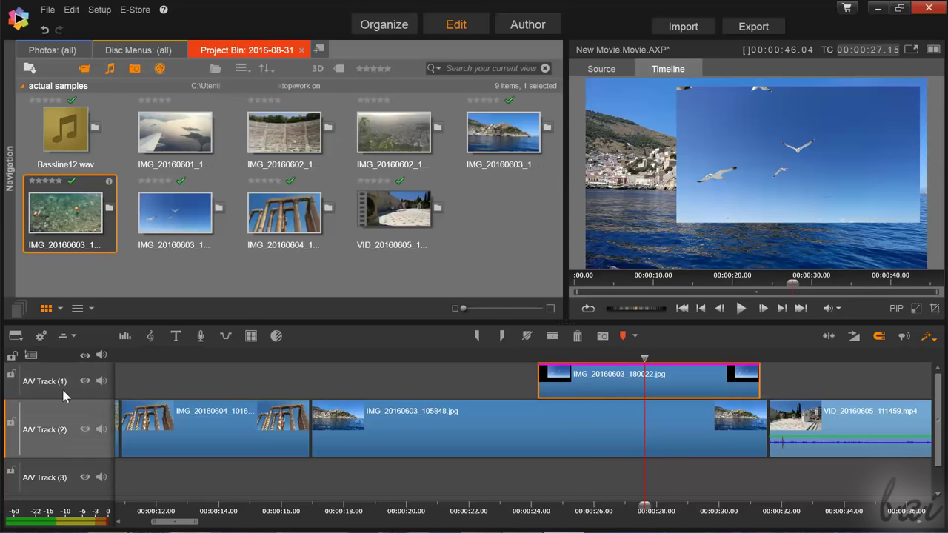
left_click(85, 381)
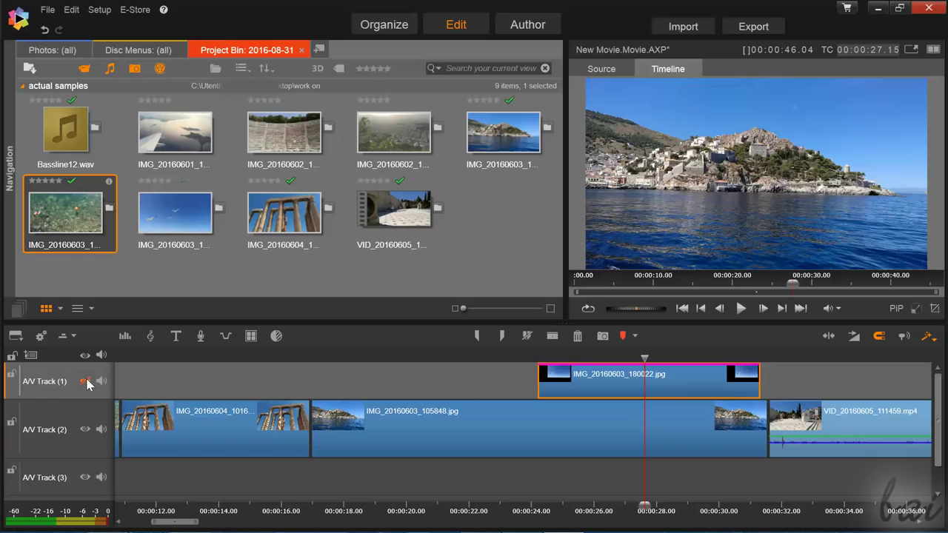
left_click(85, 381)
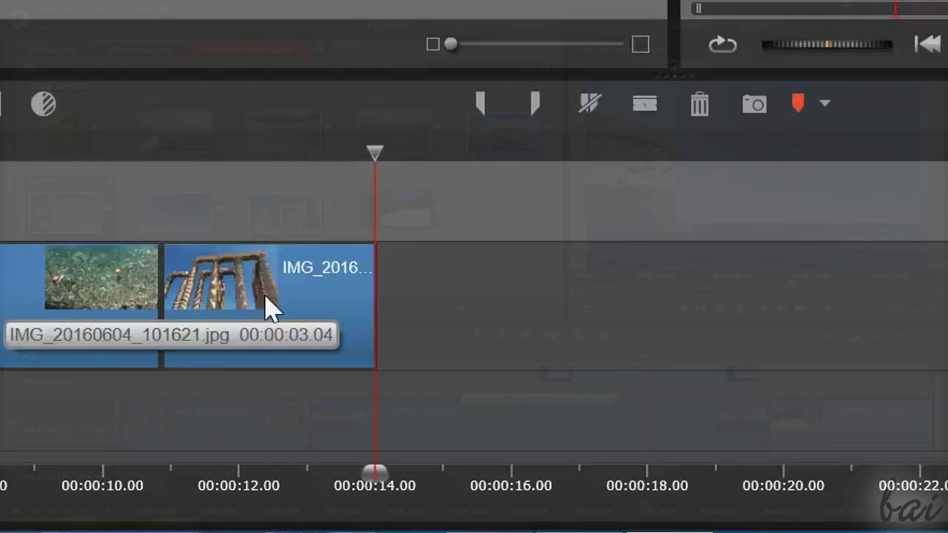
left_click_drag(396, 436, 633, 435)
left_click_drag(824, 318, 474, 226)
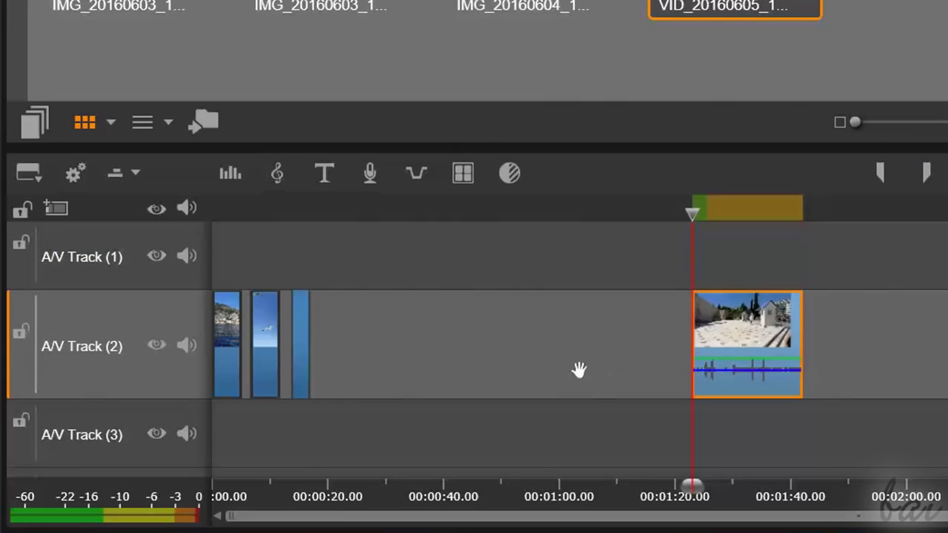
left_click_drag(575, 371, 425, 354)
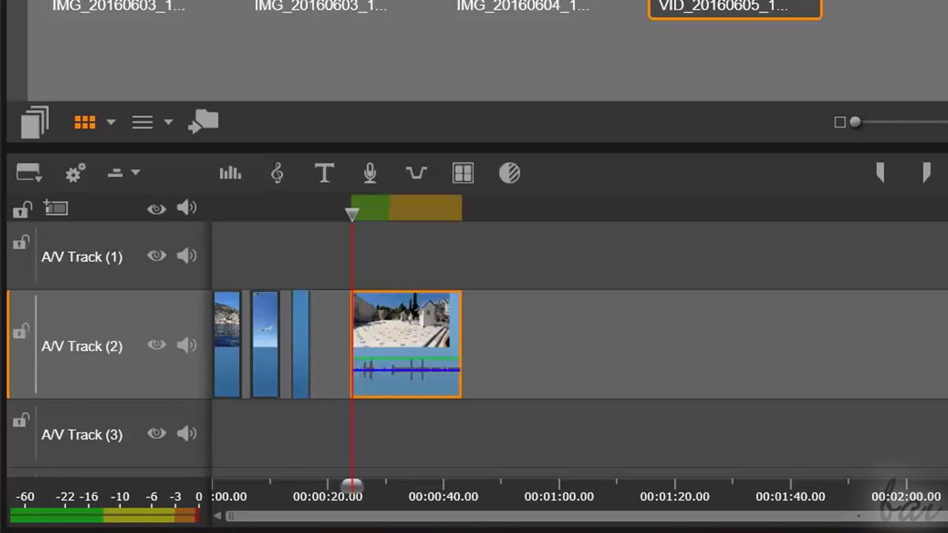
scroll(422, 262, "up", 3)
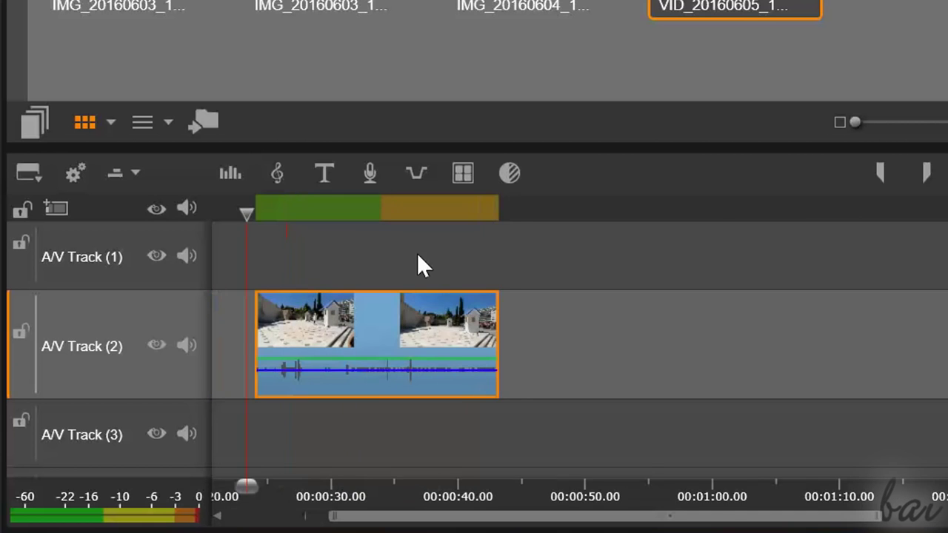
scroll(423, 271, "up", 1)
left_click_drag(554, 514, 476, 521)
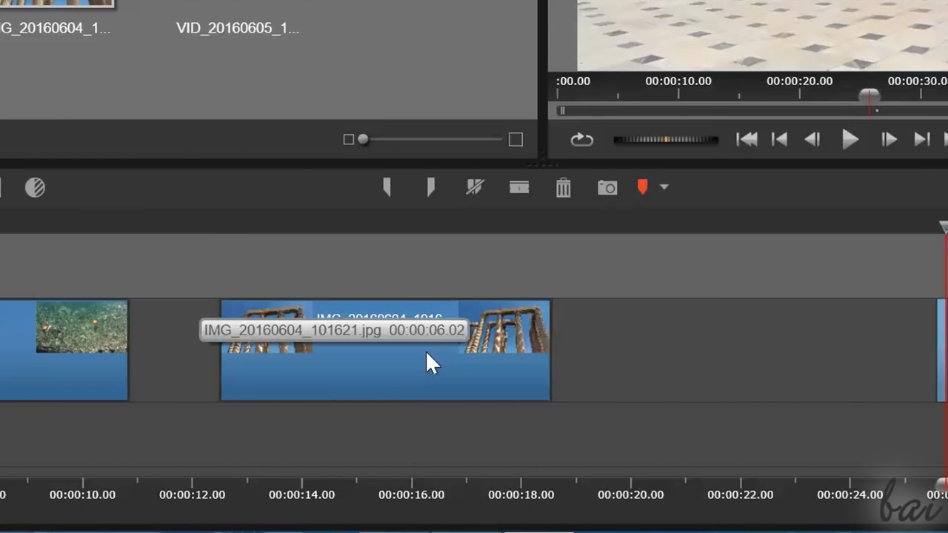
Adjust the temple photo clip's end and close the gap after it
left_click(425, 350)
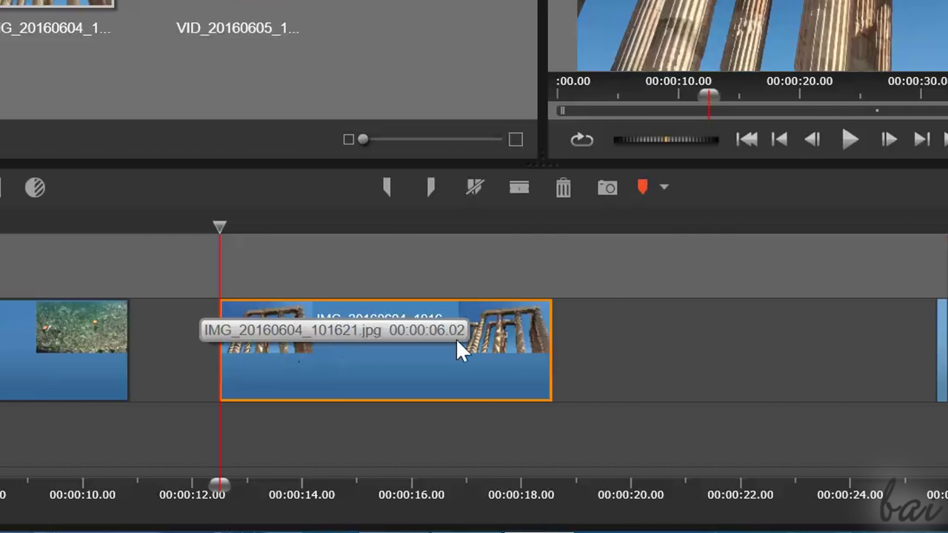
left_click_drag(551, 352, 525, 374)
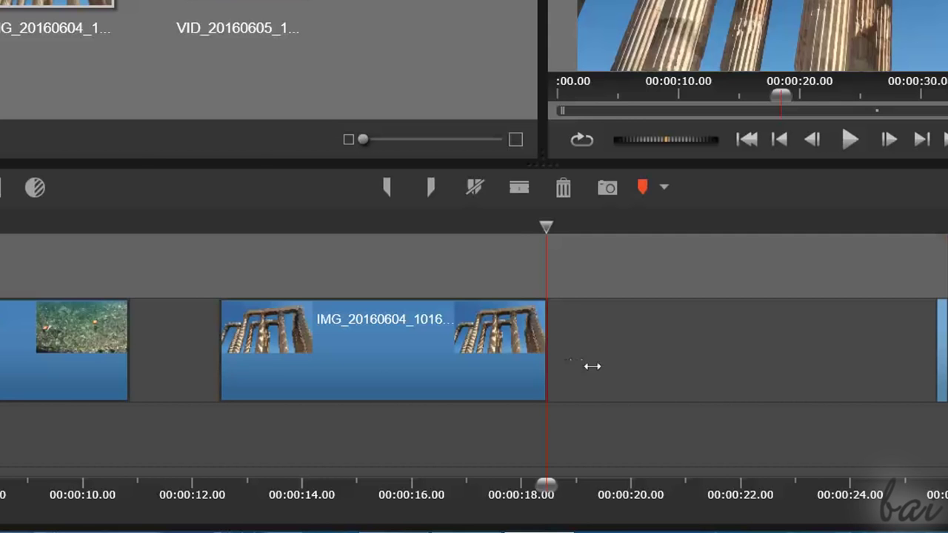
left_click_drag(592, 366, 568, 372)
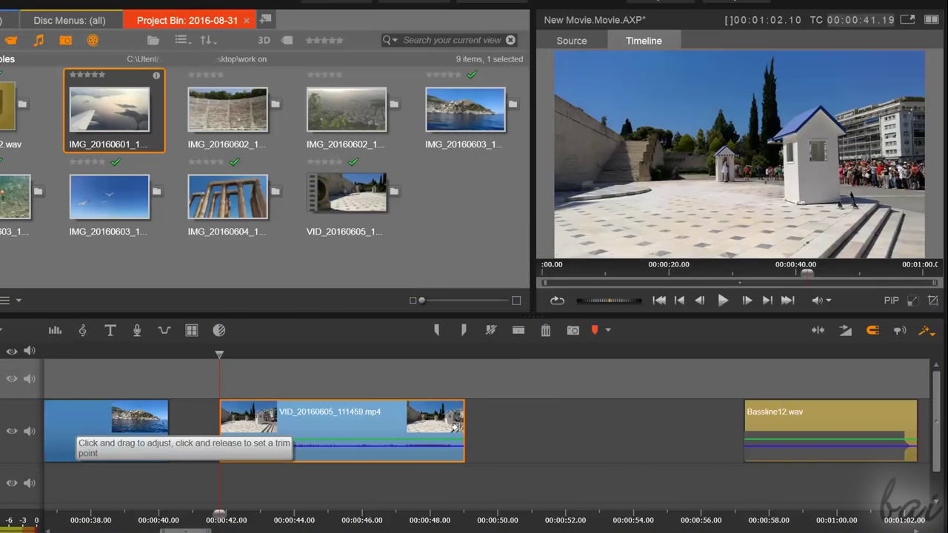
Extend the VID_20160605_111459.mp4 clip to end near 00:00:52 and play it back
left_click_drag(455, 430, 576, 431)
left_click(722, 300)
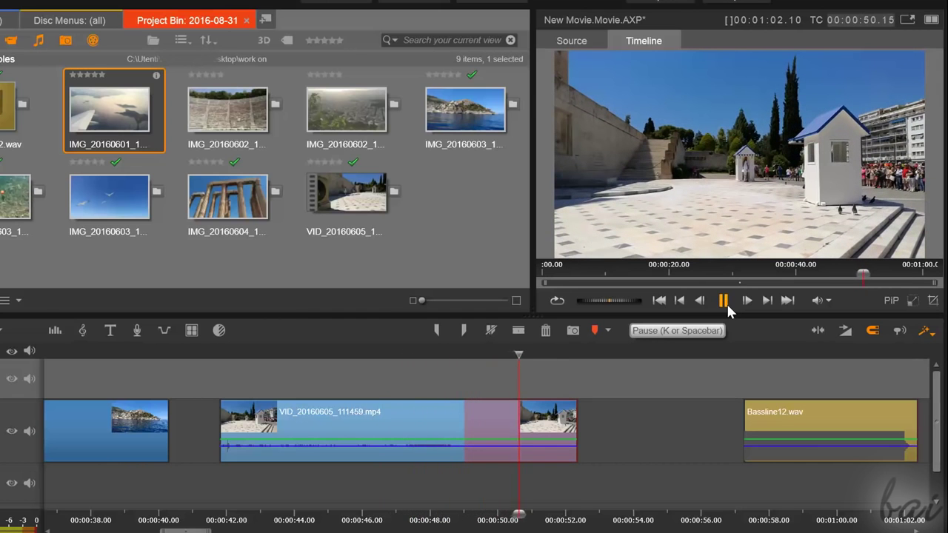
left_click(724, 300)
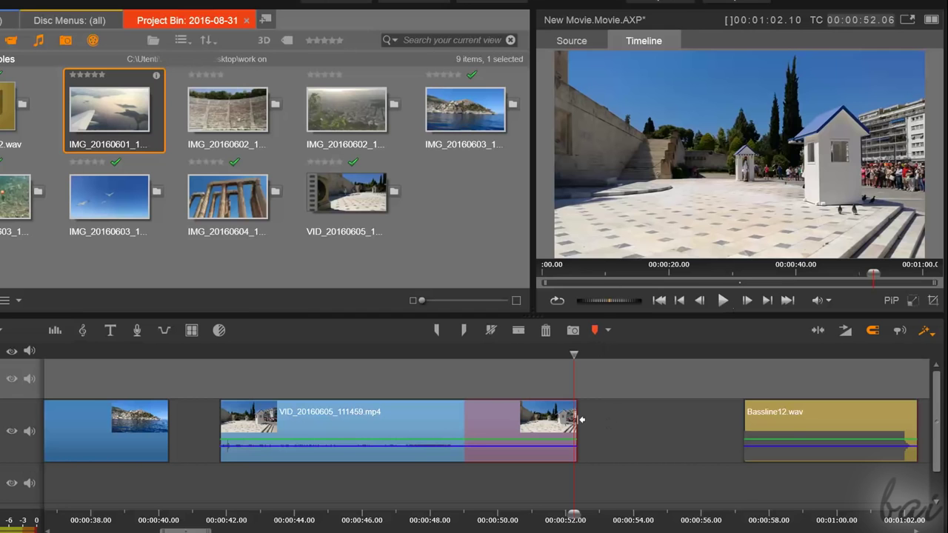
Trim the video clip and paste a copy, then undo both edits
left_click_drag(581, 419, 464, 420)
right_click(391, 415)
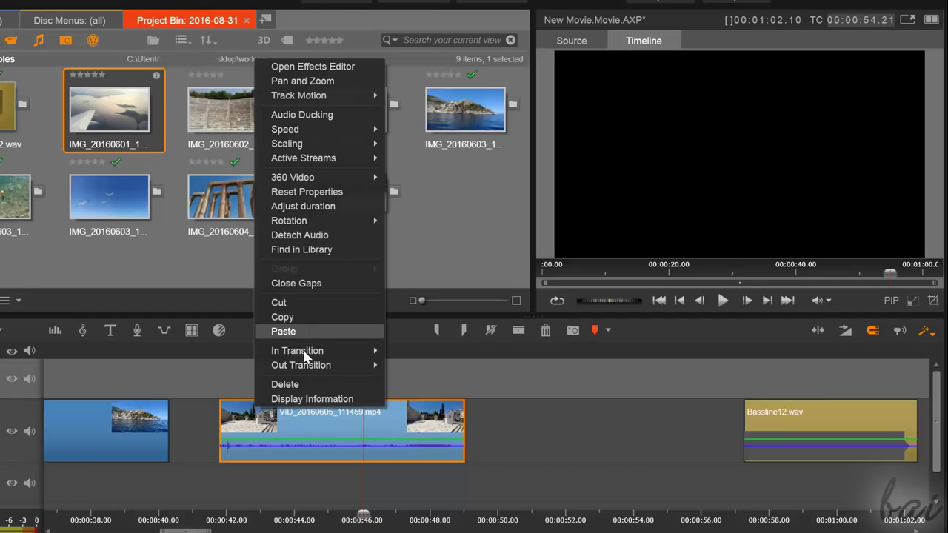
left_click(285, 384)
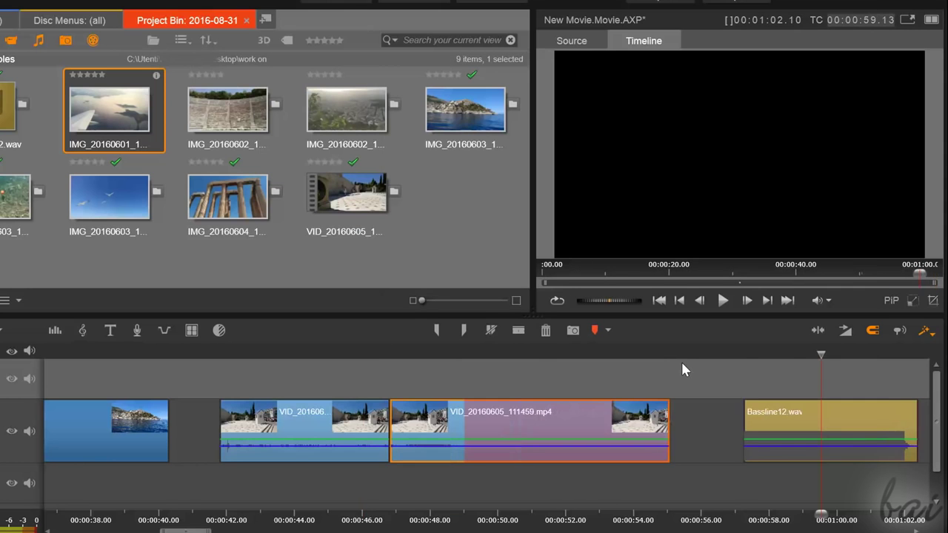
key("ctrl+z")
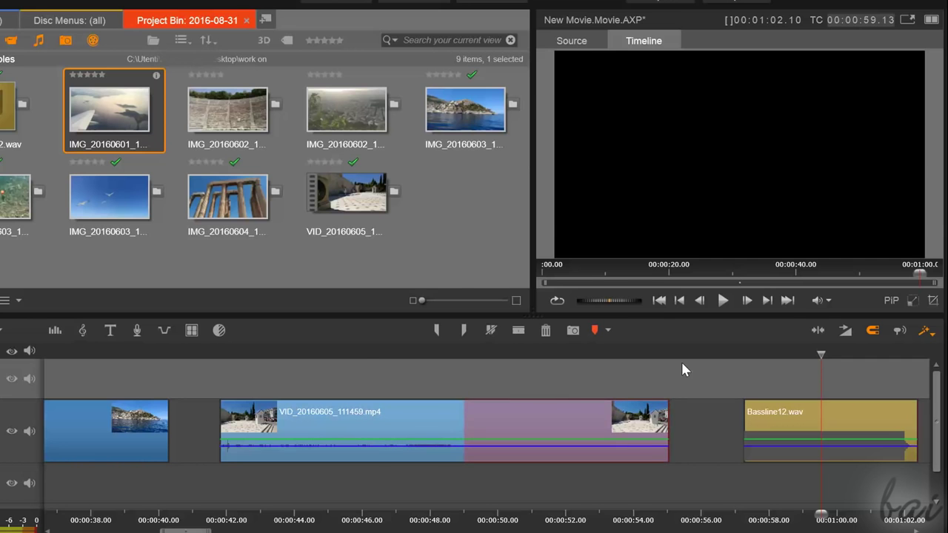
key("ctrl+z")
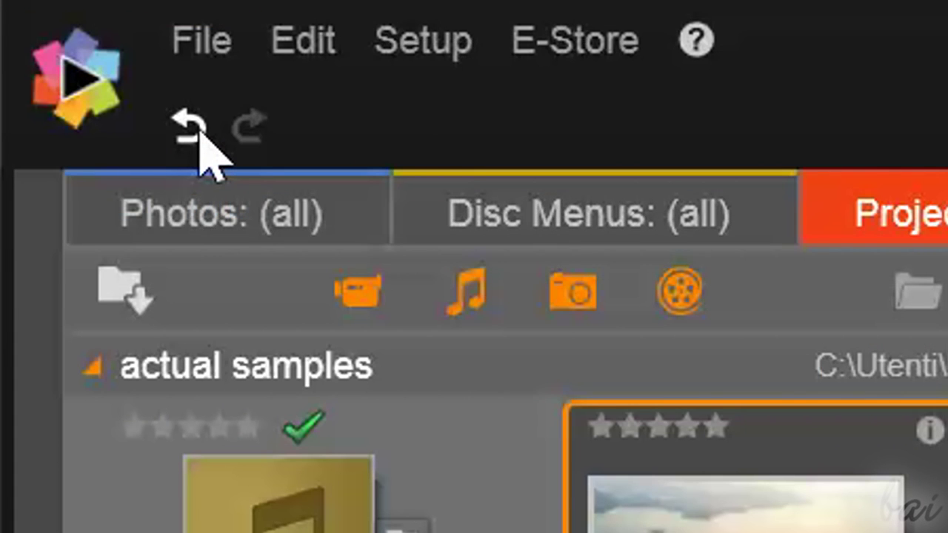
left_click(199, 136)
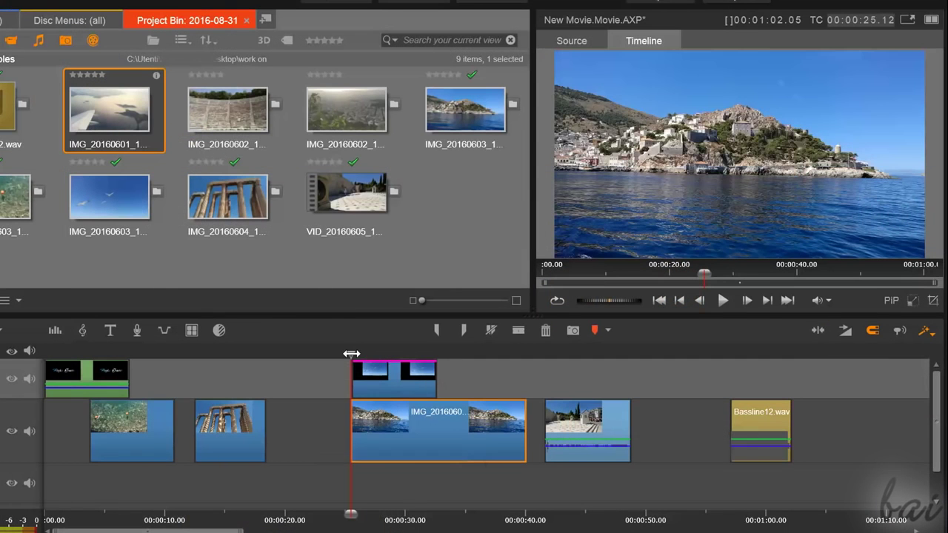
Split the harbour photo clip at 00:00:34.12
left_click_drag(349, 353, 459, 358)
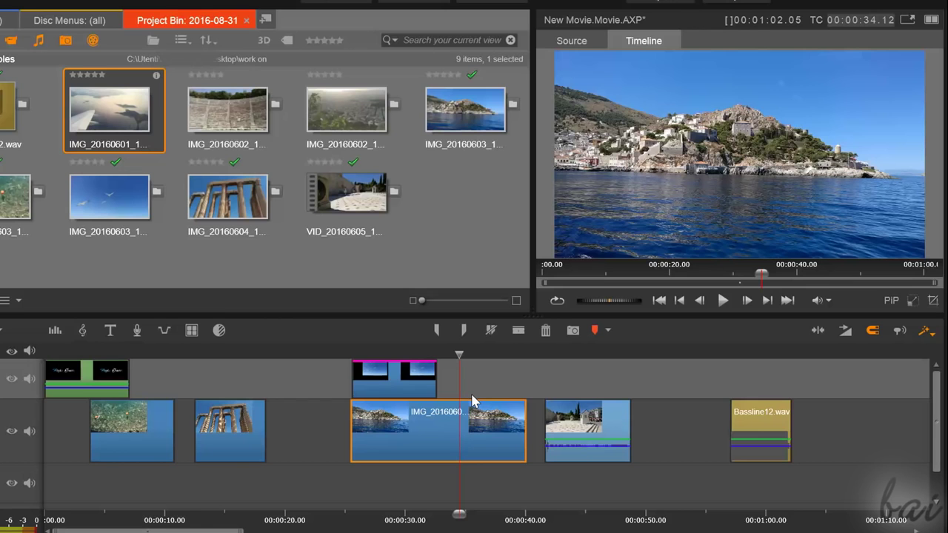
key("s")
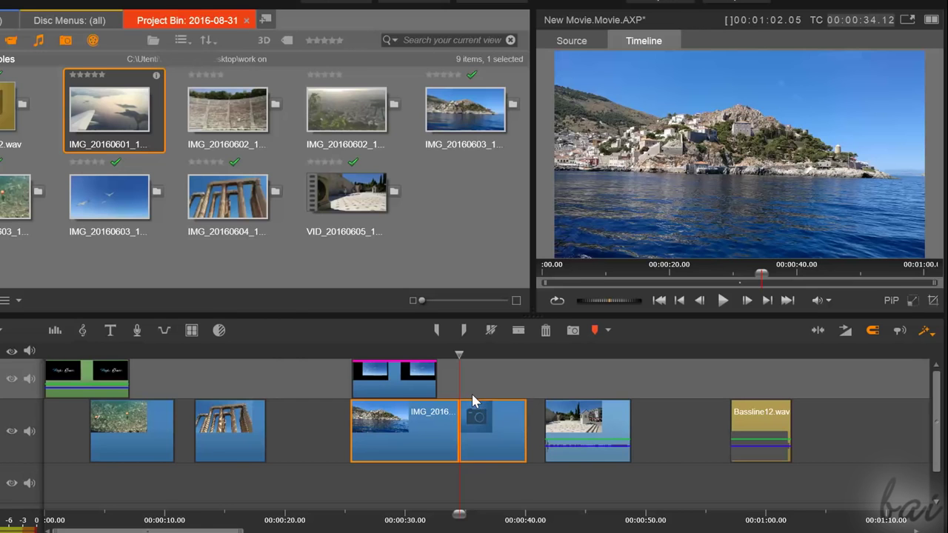
key("ctrl+z")
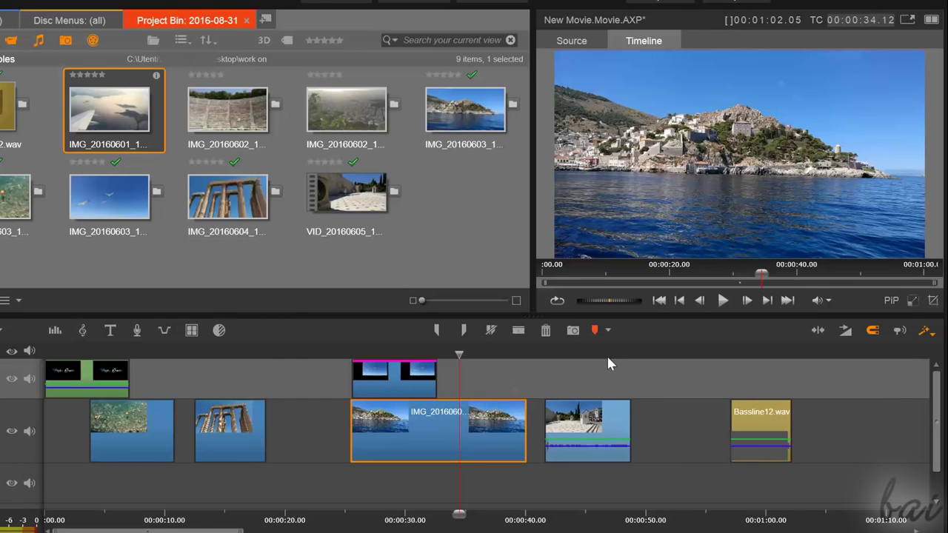
left_click(519, 331)
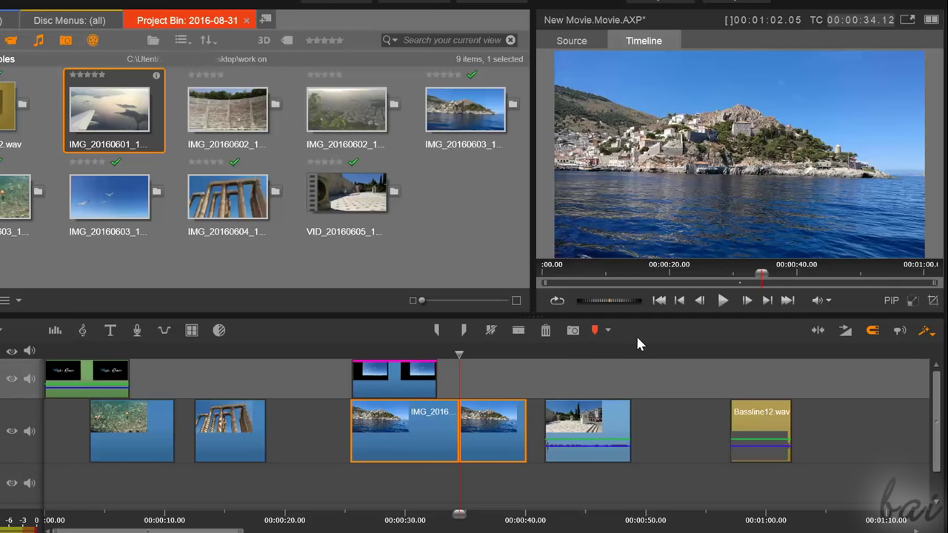
Undo the split so harbour photo IMG_20160603_105848.jpg is one 00:00:14.15 clip again
key("ctrl+z")
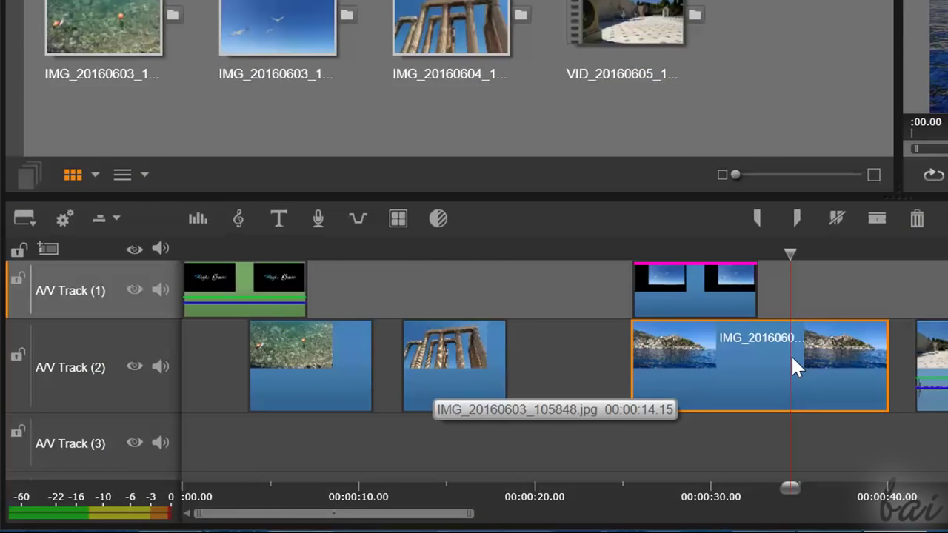
scroll(794, 356, "up", 10)
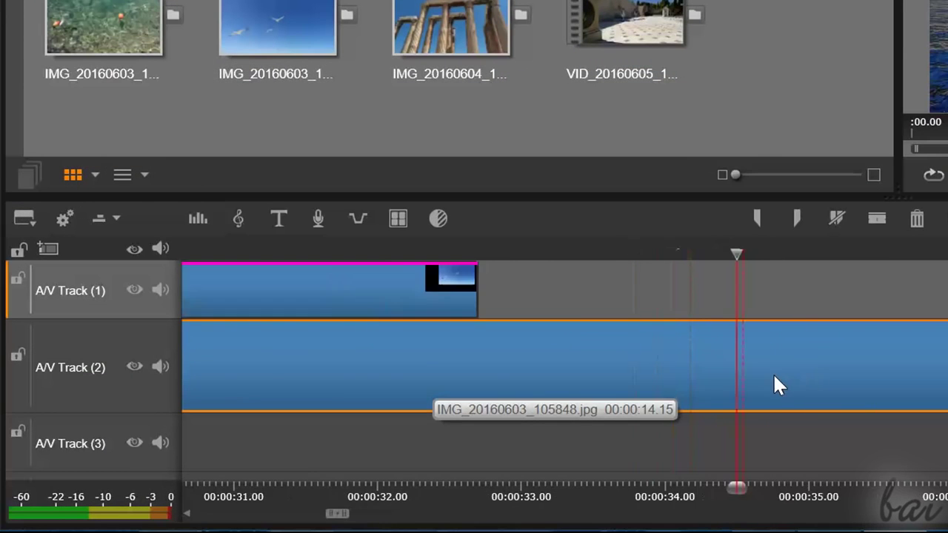
scroll(772, 373, "down", 10)
Move the playhead to about 9 s and try dragging A/V Track (1) below A/V Track (2)
left_click(330, 252)
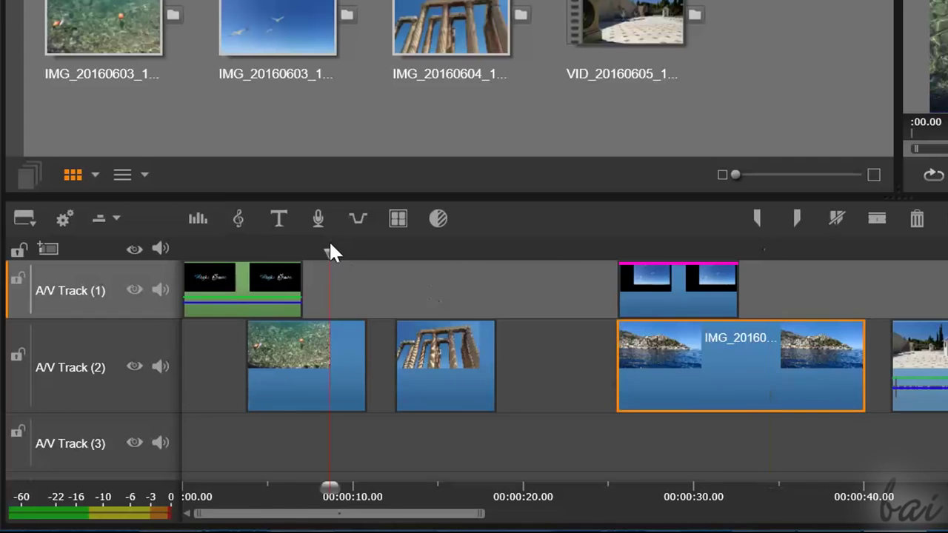
scroll(363, 320, "up", 2)
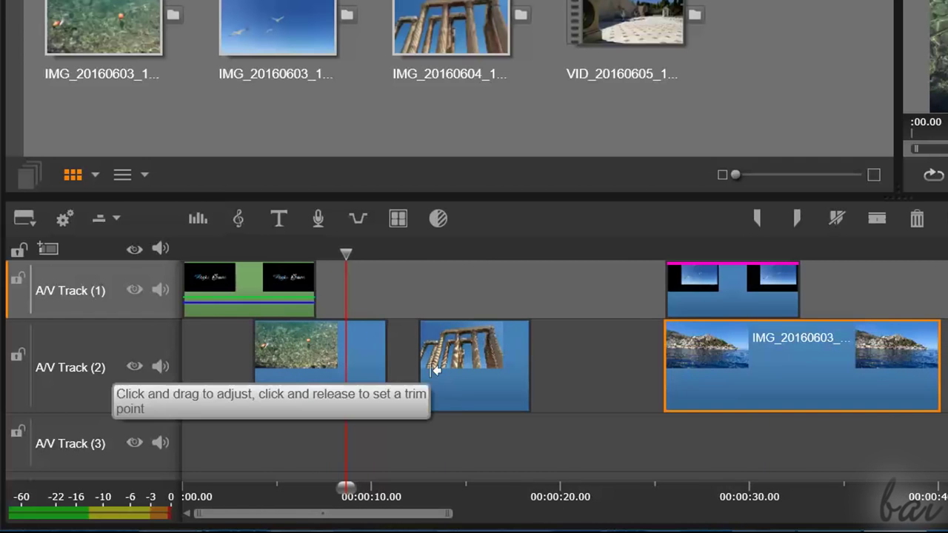
left_click_drag(93, 285, 79, 256)
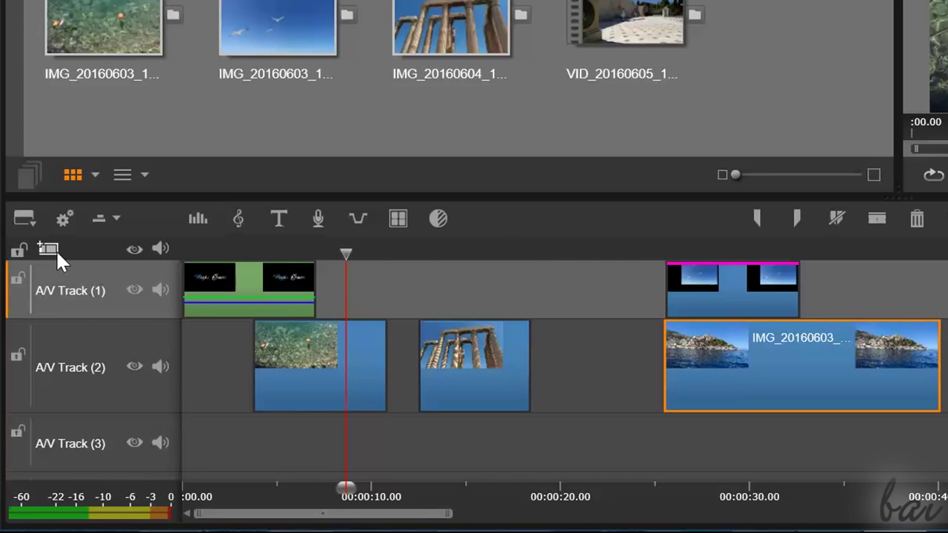
Delete A/V Track (2) and its photo clips, leaving A/V Tracks (1), (3) and (4)
left_click(49, 250)
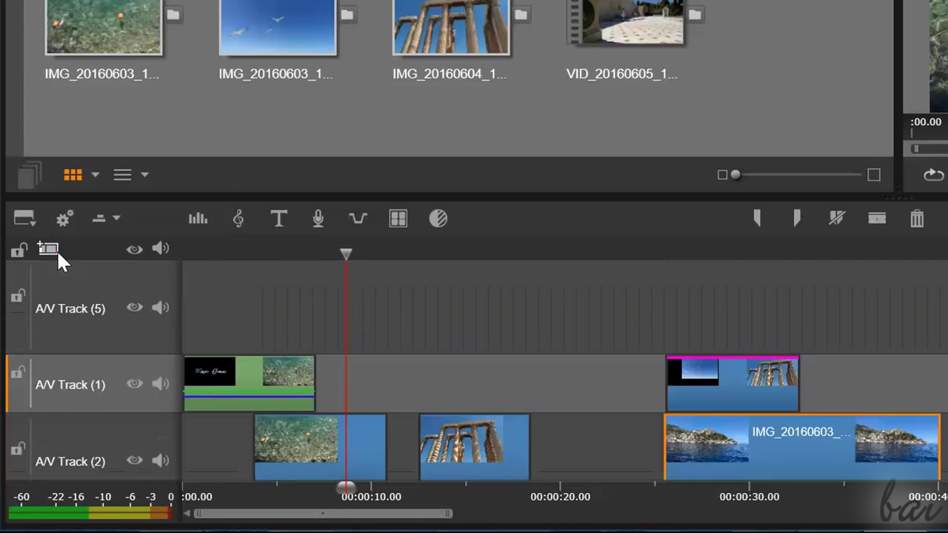
key("ctrl+z")
left_click(102, 333)
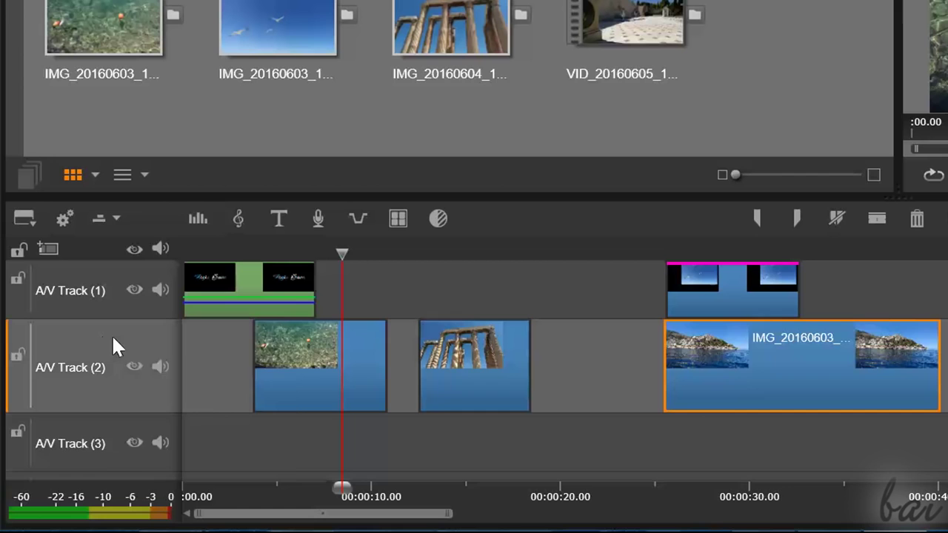
right_click(111, 334)
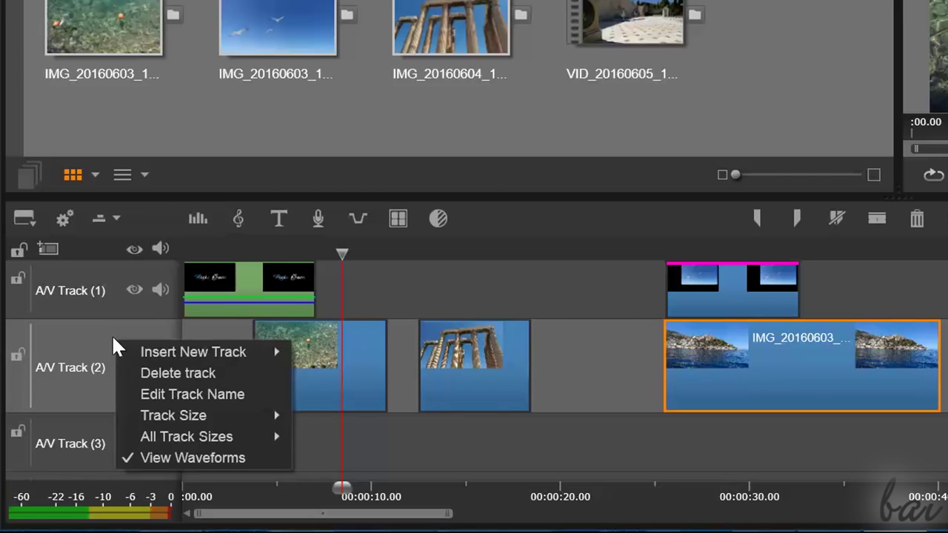
left_click(147, 373)
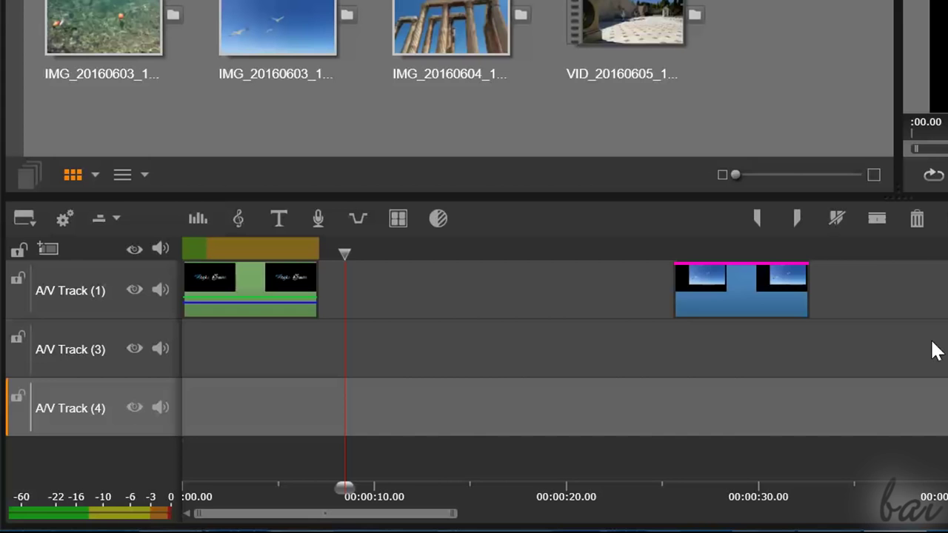
Restore the deleted track and rename A/V Track (1) to 'Title and PIP'
key("ctrl+z")
left_click(78, 290)
left_click(78, 290)
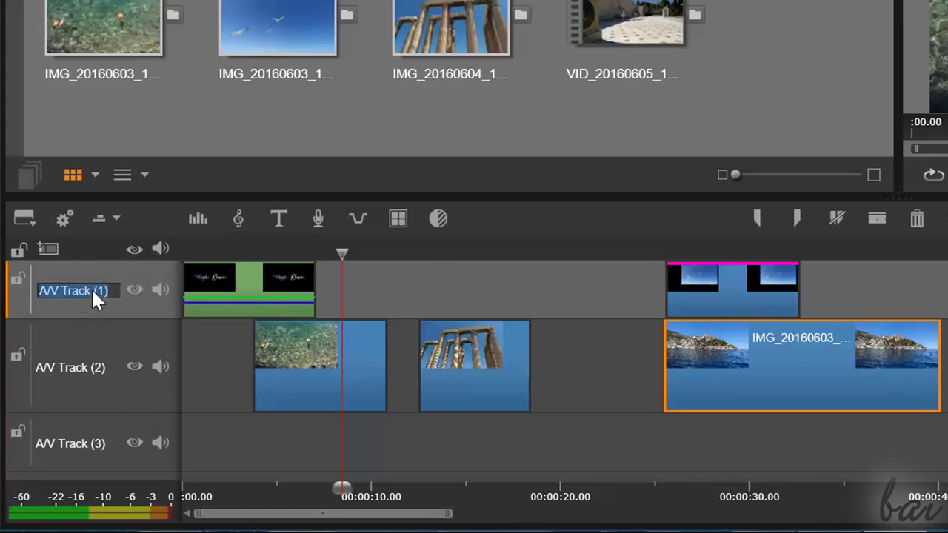
type("Y")
left_click(86, 367)
Rename A/V Track (2) to 'Main Video' and lock that track against edits
left_click(86, 368)
type("M")
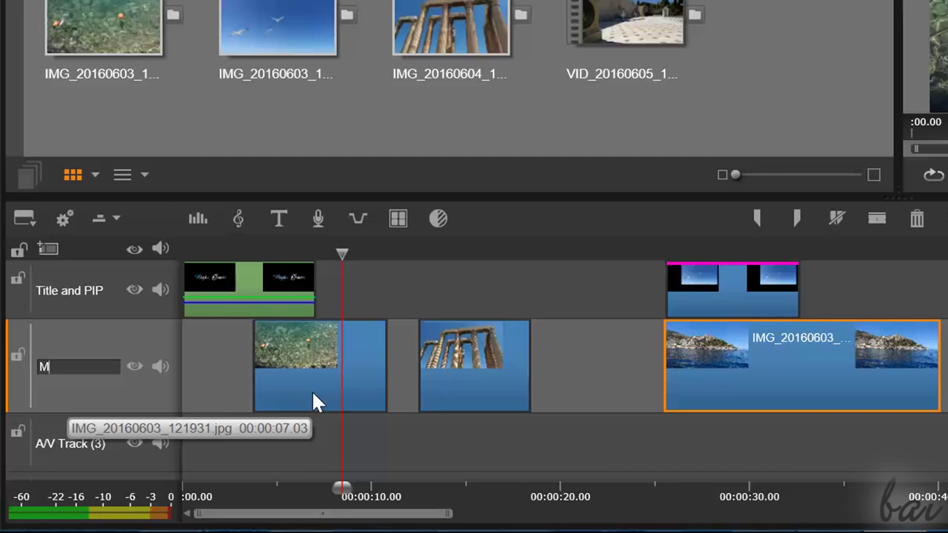
type("ain Video")
key("Return")
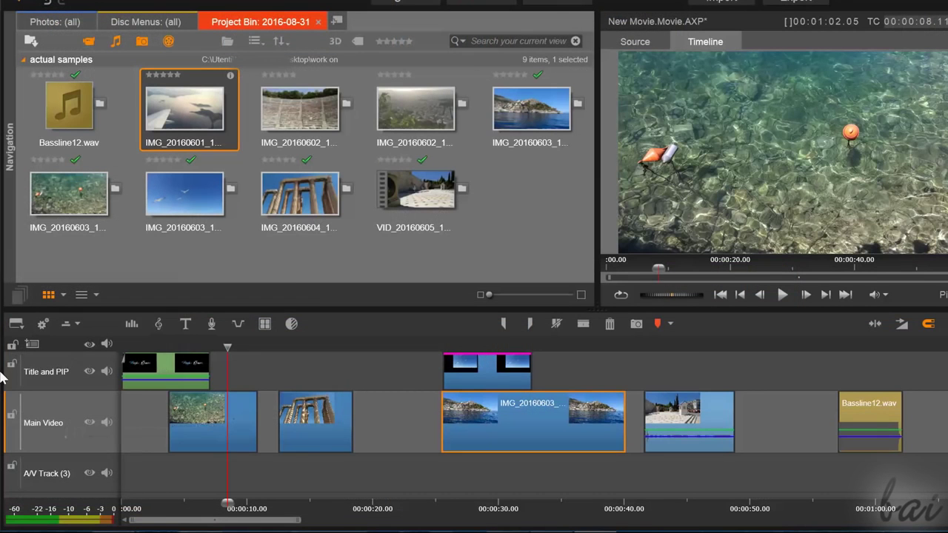
left_click(13, 417)
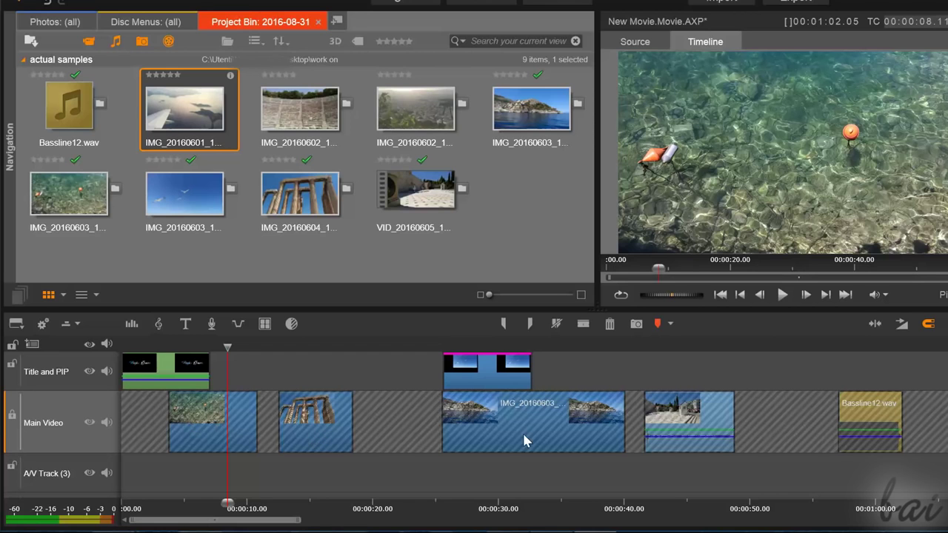
Unlock Main Video, nudge the temple photo later, and toggle the track's picture off and on
left_click(12, 418)
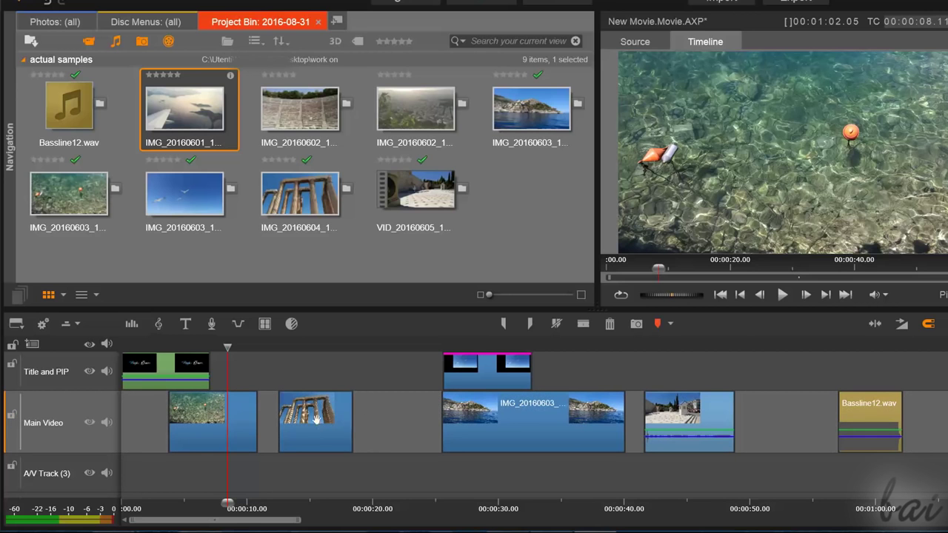
left_click_drag(338, 427, 347, 427)
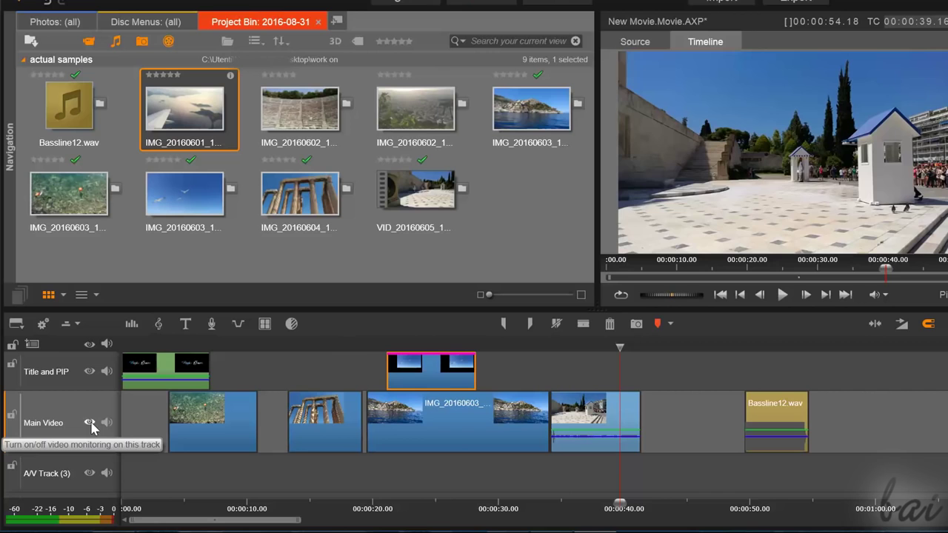
left_click(89, 423)
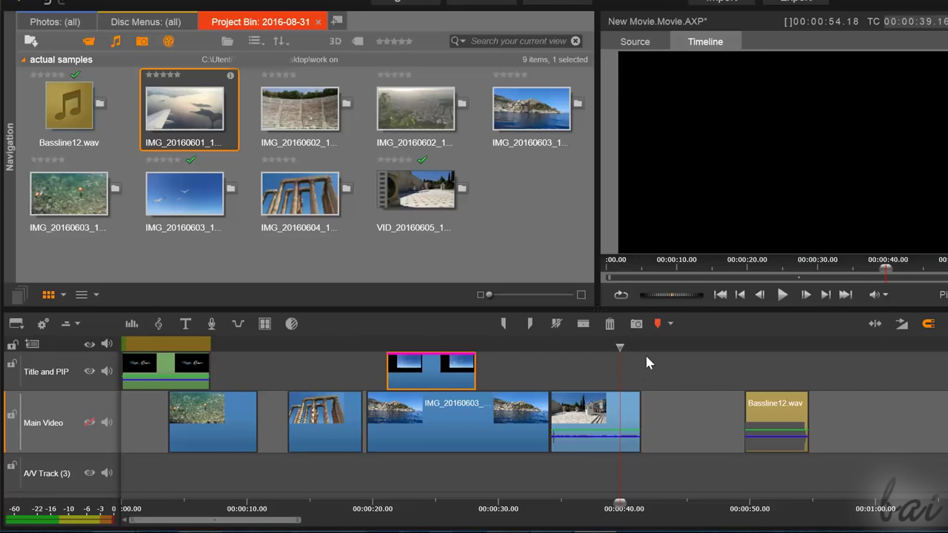
left_click_drag(621, 347, 563, 347)
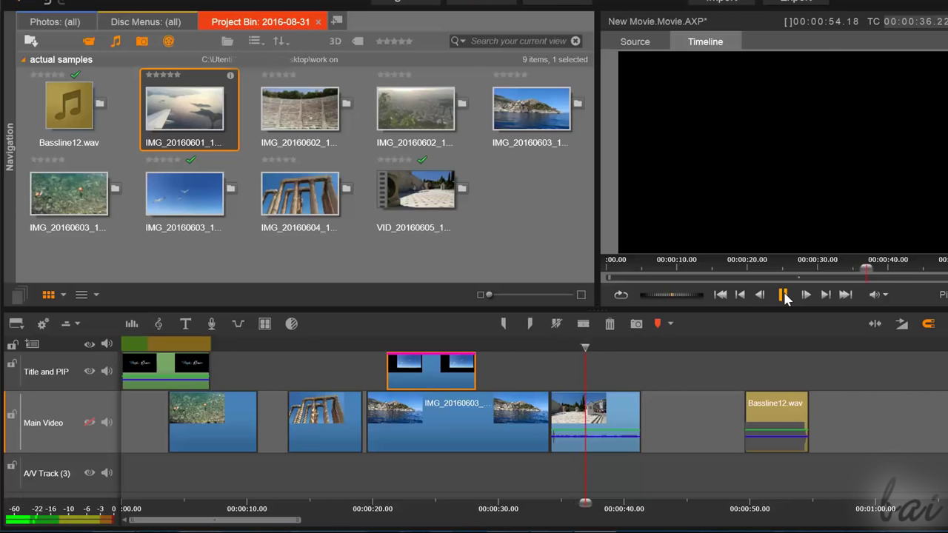
left_click(90, 423)
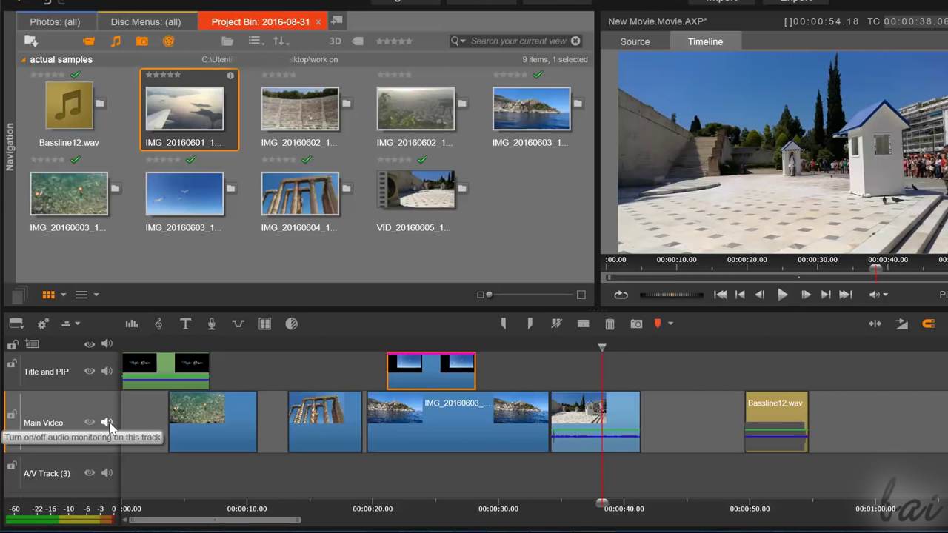
Mute the Main Video track's audio and play the movie briefly to check it
left_click(107, 422)
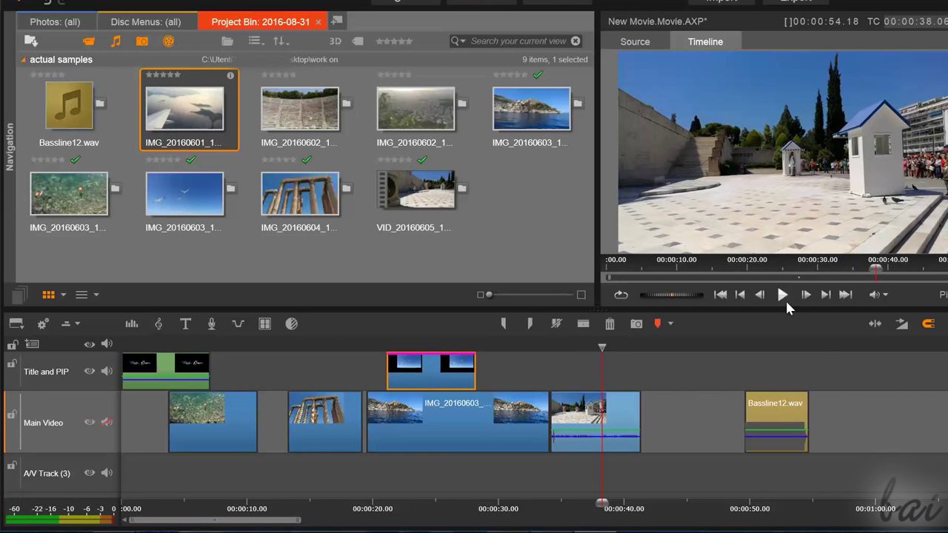
left_click(785, 298)
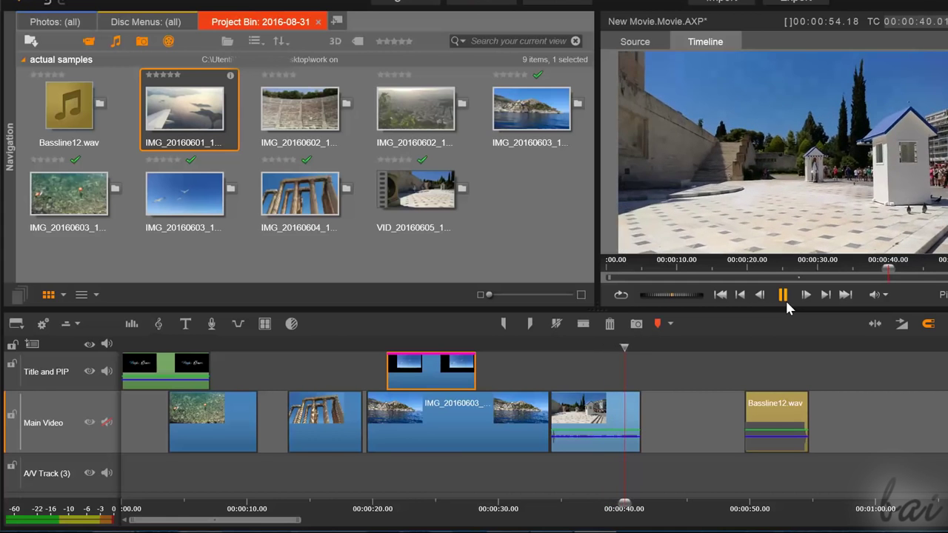
left_click(785, 298)
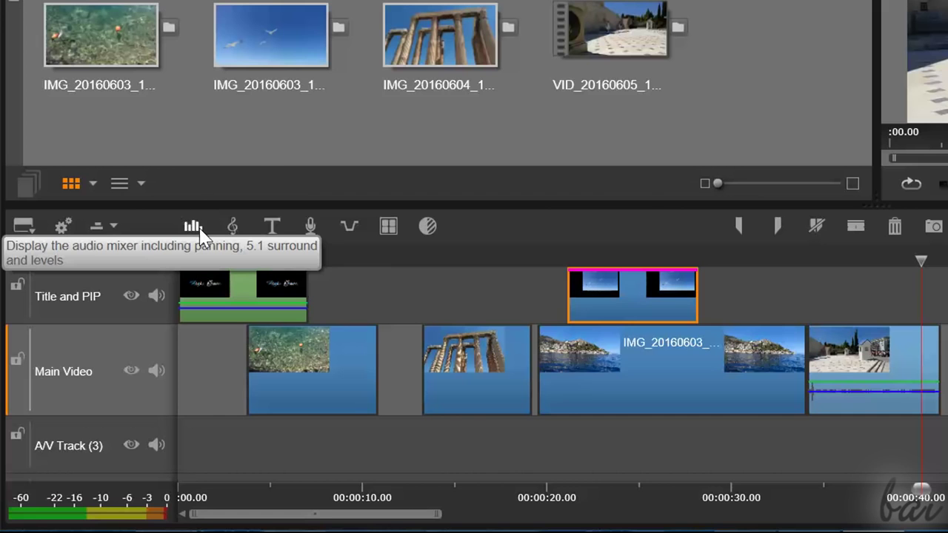
In the audio mixer, raise and lower the Main Video track volume, ending at maximum
left_click(199, 226)
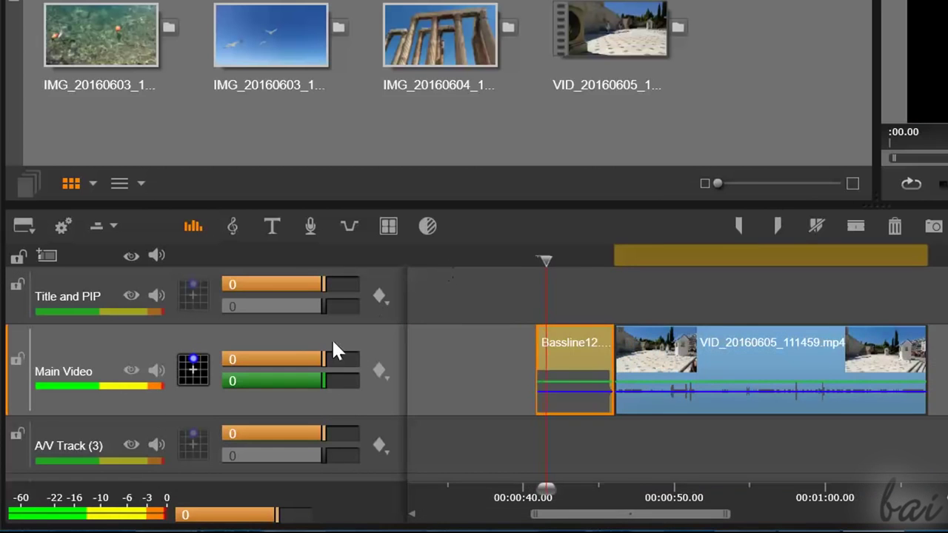
left_click_drag(328, 360, 370, 369)
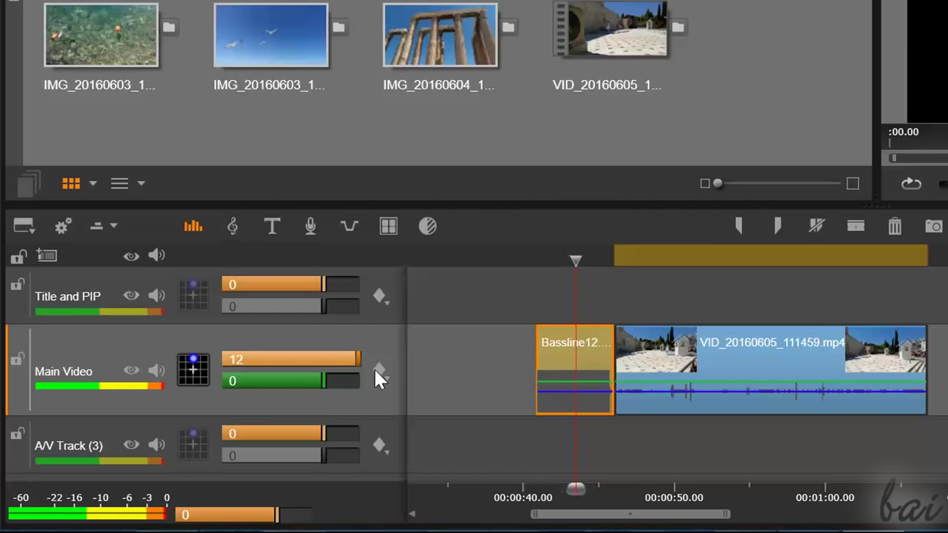
left_click_drag(361, 360, 232, 363)
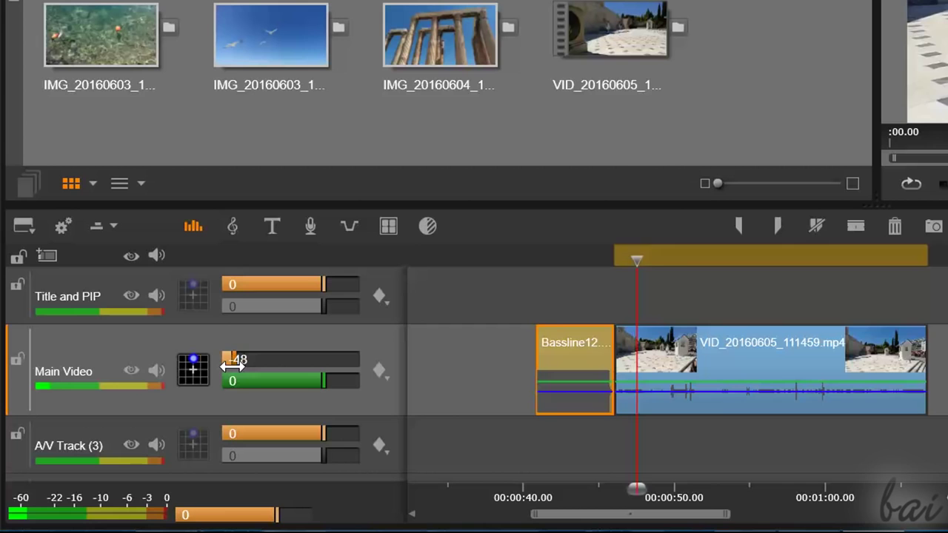
key("space")
left_click_drag(280, 382, 246, 379)
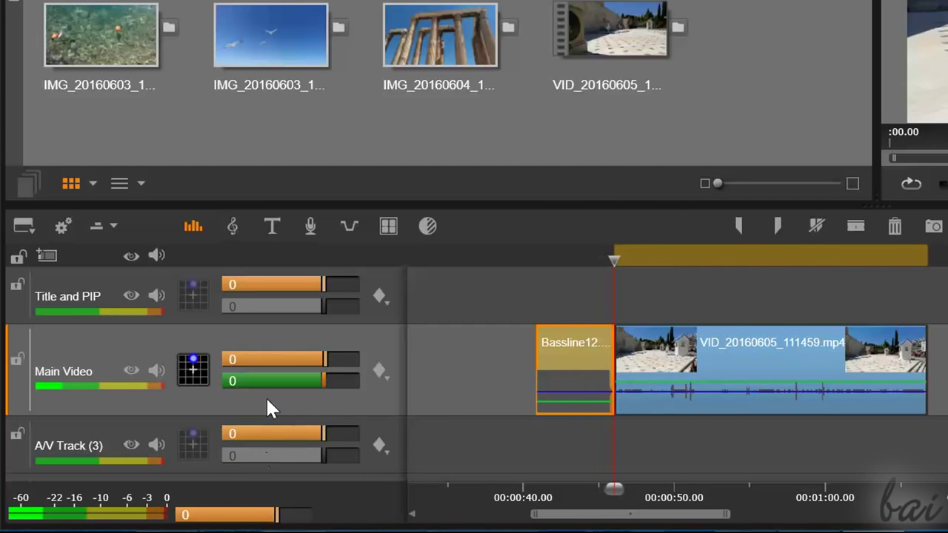
left_click_drag(324, 384, 362, 383)
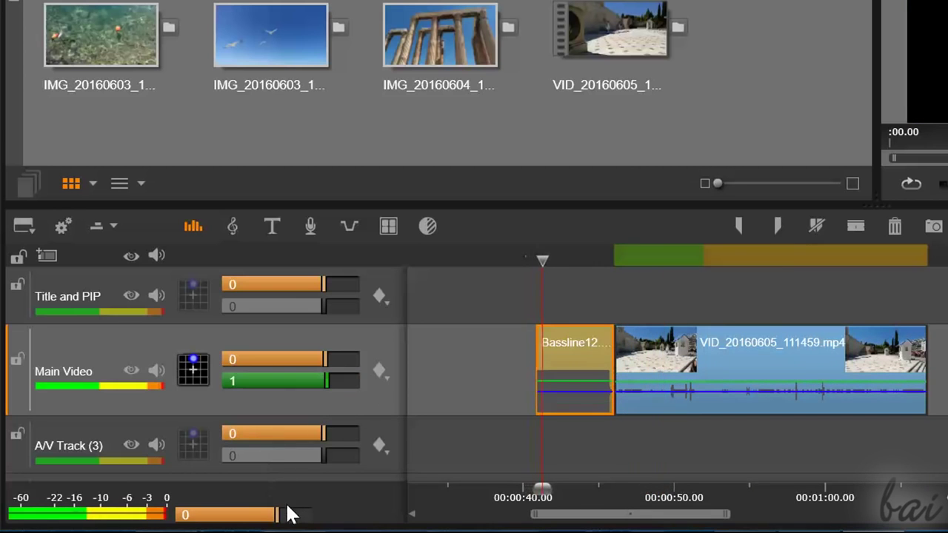
Move the master output volume up to 12, back to 0, then down to -4
left_click_drag(276, 513, 322, 527)
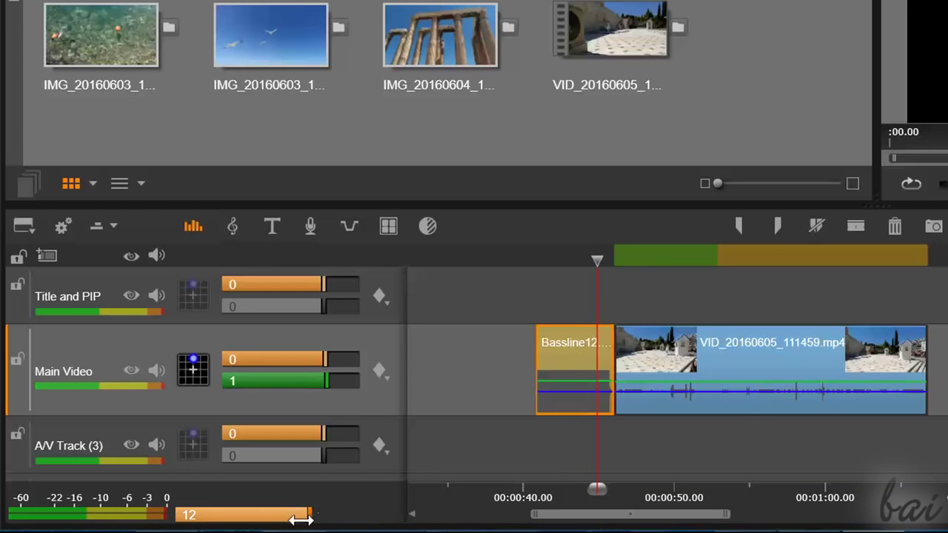
left_click_drag(301, 520, 271, 517)
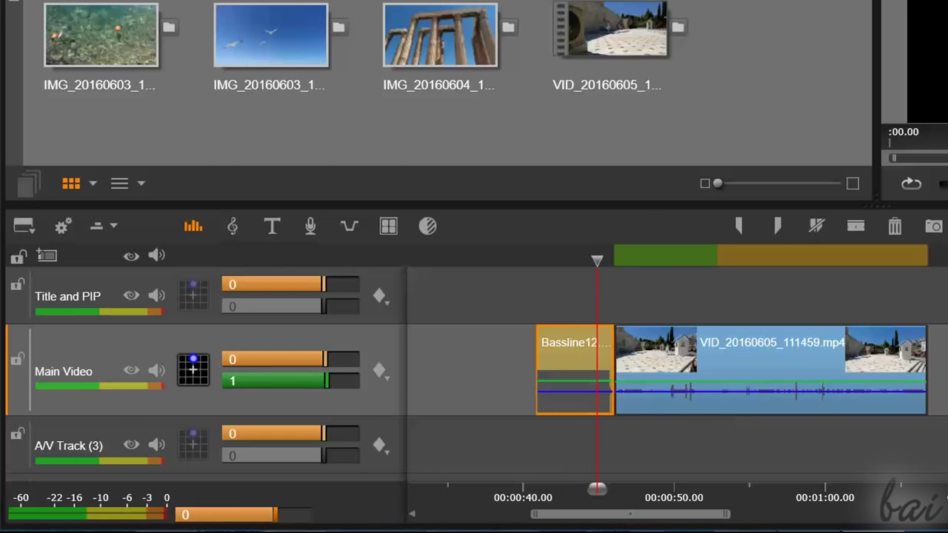
mouse_move(275, 514)
left_mouse_down()
mouse_move(207, 518)
mouse_move(279, 518)
left_mouse_up()
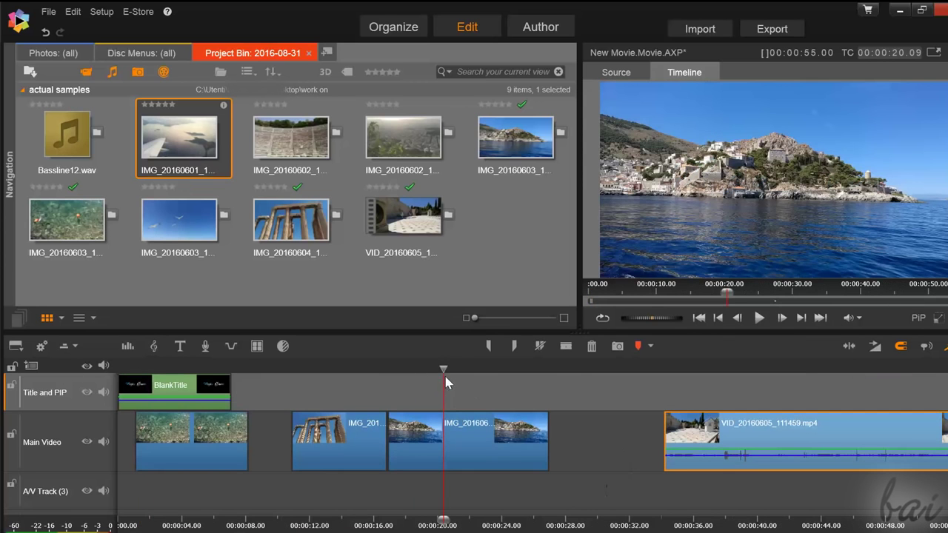
Move the playhead to about 18 s and create a new blank title there
mouse_move(443, 373)
left_mouse_down()
mouse_move(419, 364)
mouse_move(530, 370)
mouse_move(439, 371)
left_mouse_up()
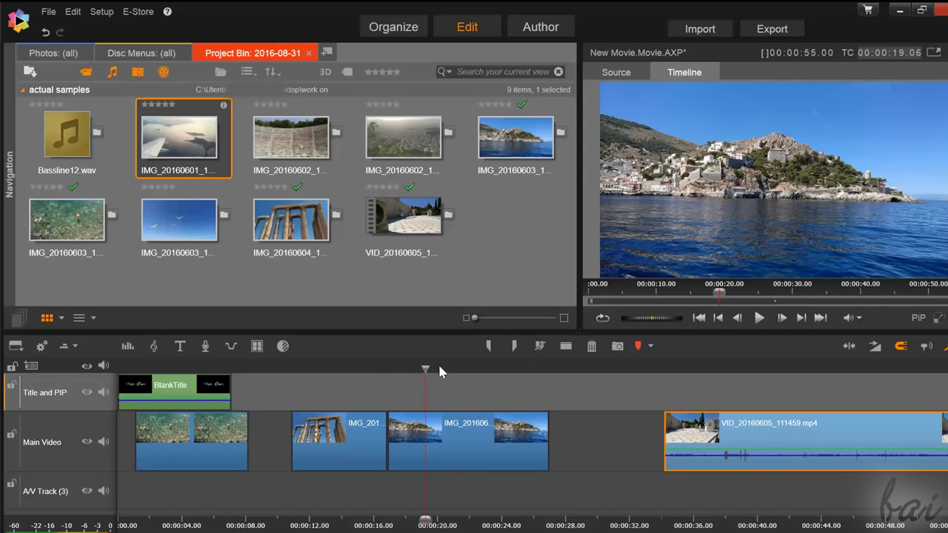
left_click(180, 347)
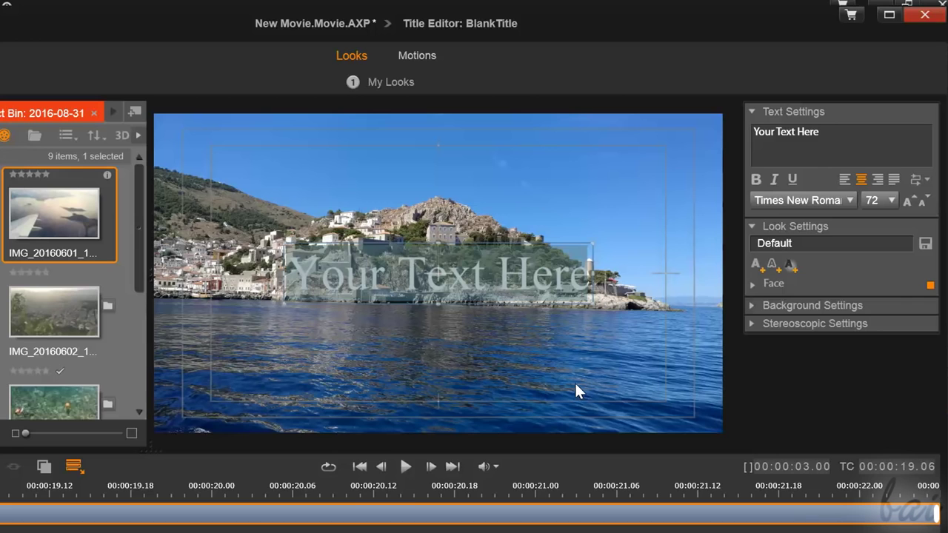
Replace the placeholder with 'Greece' and move the text box to the upper right
type("Gree")
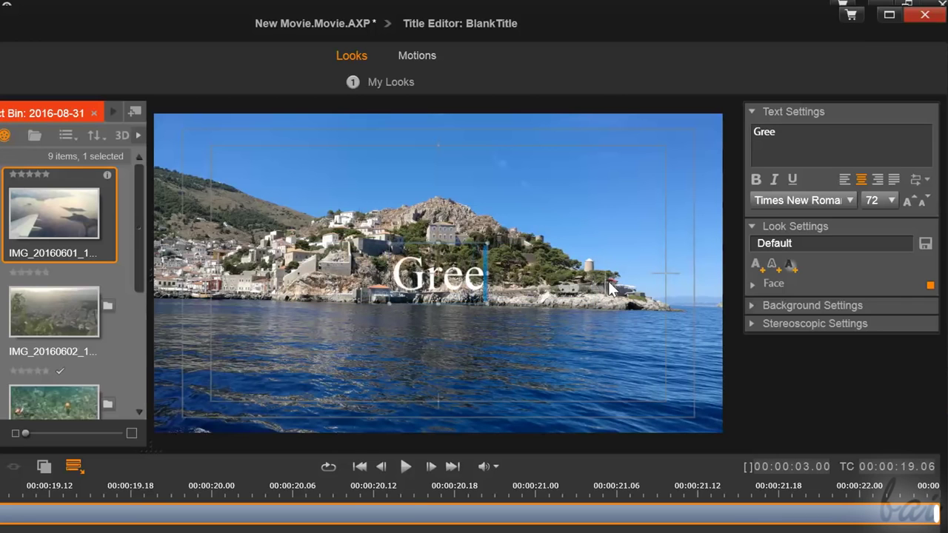
type("ce")
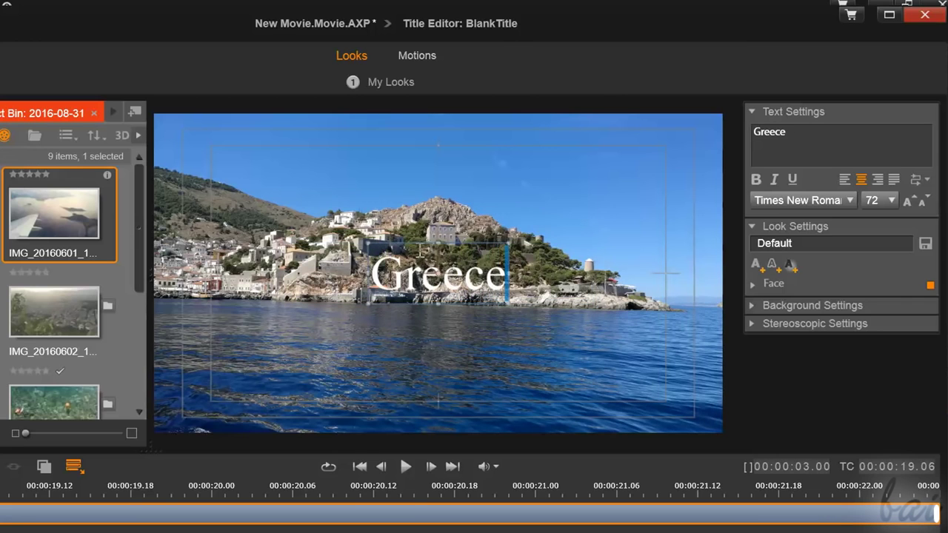
key("Escape")
left_click_drag(472, 241, 601, 151)
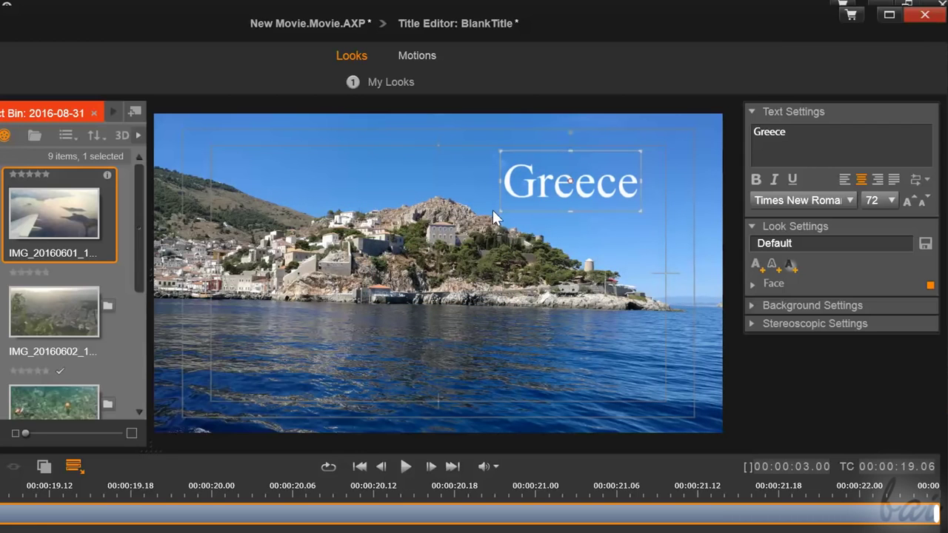
mouse_move(493, 180)
left_mouse_down()
mouse_move(437, 181)
mouse_move(530, 187)
mouse_move(490, 181)
left_mouse_up()
mouse_move(570, 132)
left_mouse_down()
mouse_move(599, 143)
mouse_move(572, 134)
left_mouse_up()
left_click_drag(634, 184, 500, 183)
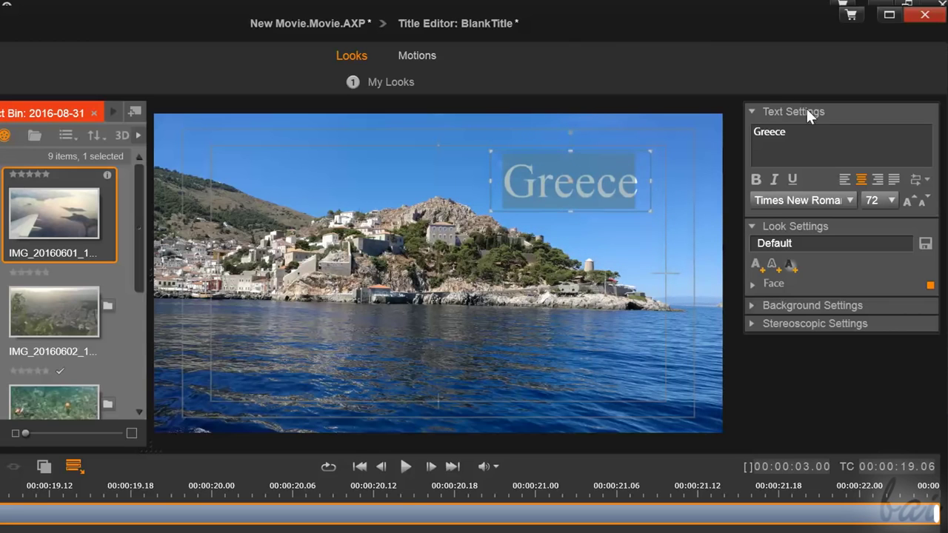
Set the Greece title to AR DELANEY and add a black shadow offset 11.5 and -4.2
left_click(755, 178)
left_click(755, 178)
left_click(774, 179)
left_click(777, 179)
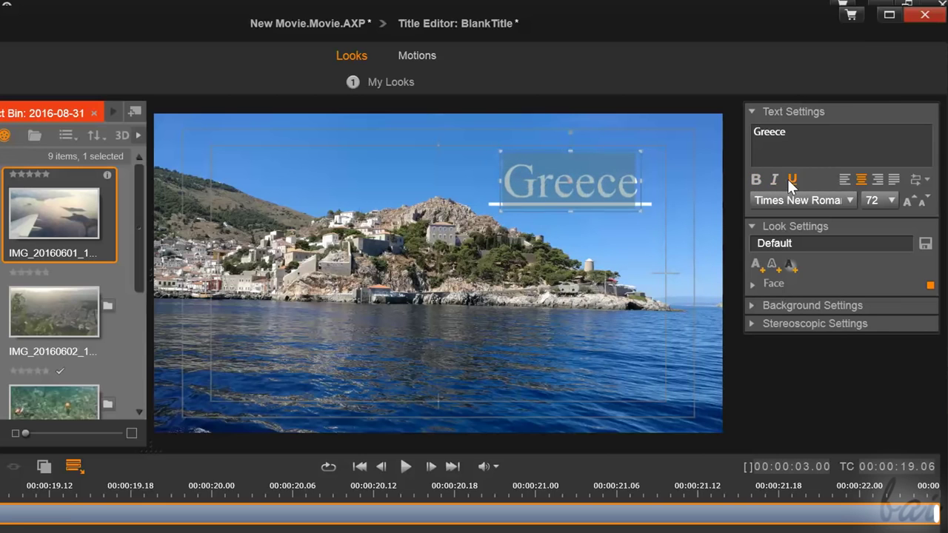
left_click(805, 197)
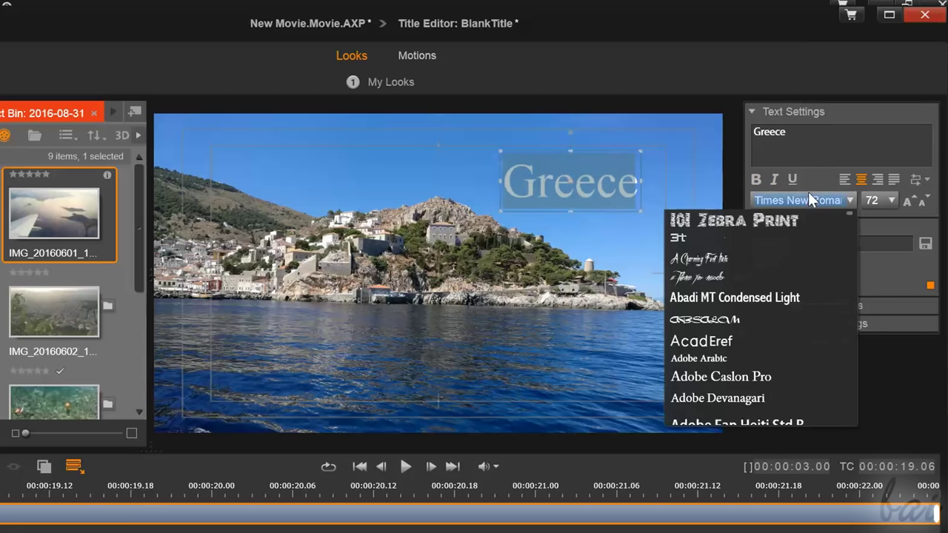
left_click(744, 259)
left_click(782, 265)
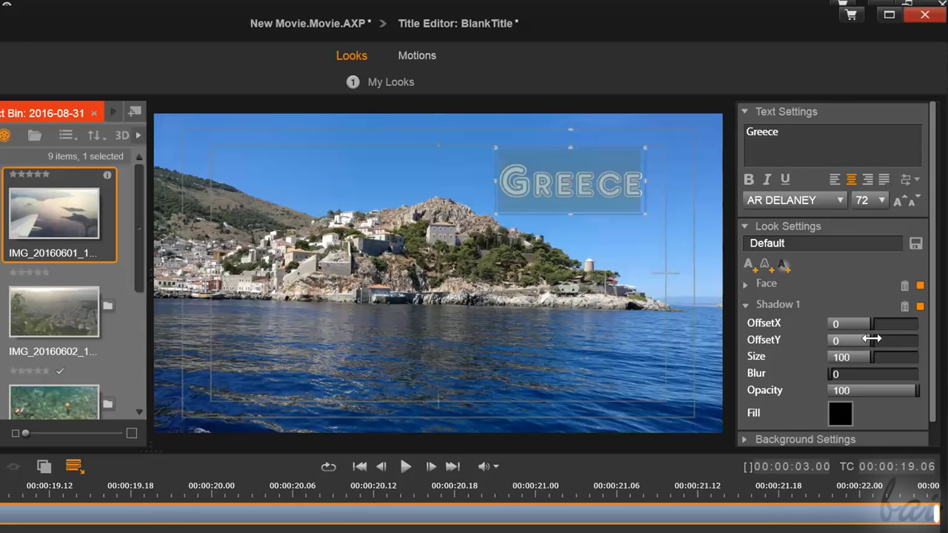
left_click_drag(871, 338, 873, 323)
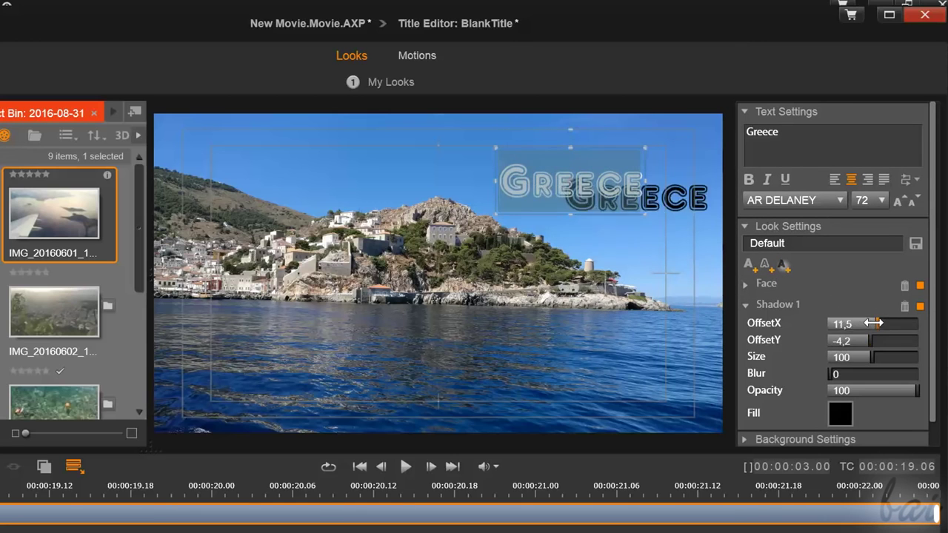
Accept the Greece title and scrub into its clip to preview it over the island shot
left_click(434, 516)
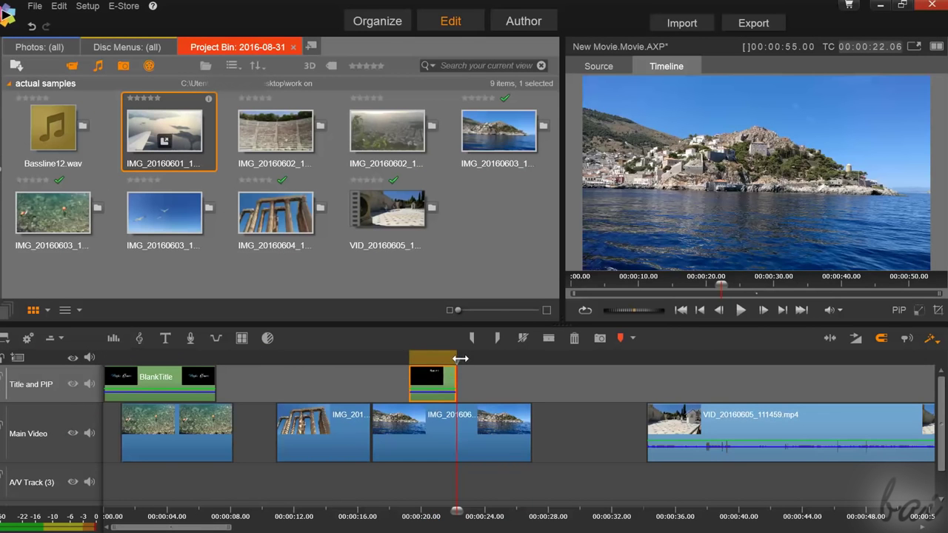
left_click_drag(460, 358, 426, 355)
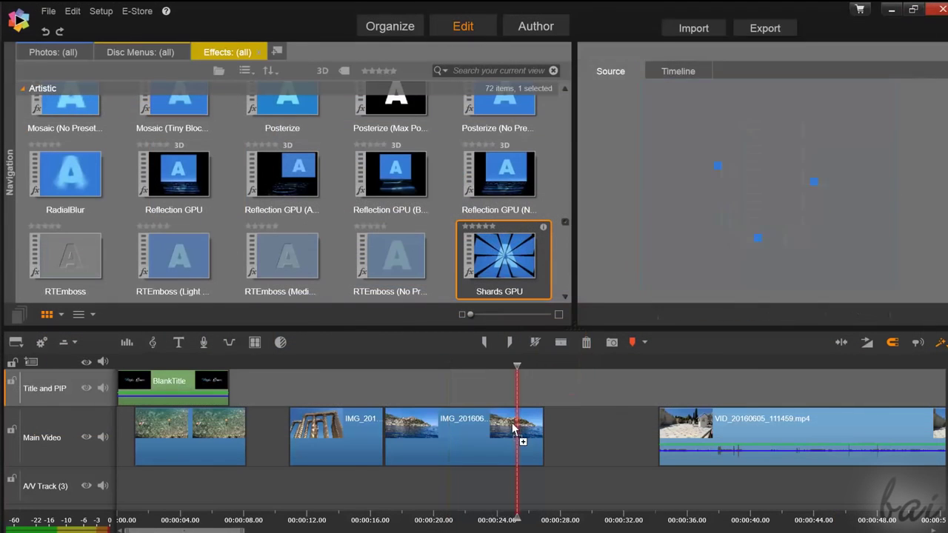
Drop the Shards GPU effect onto the island clip
left_click_drag(518, 423, 468, 451)
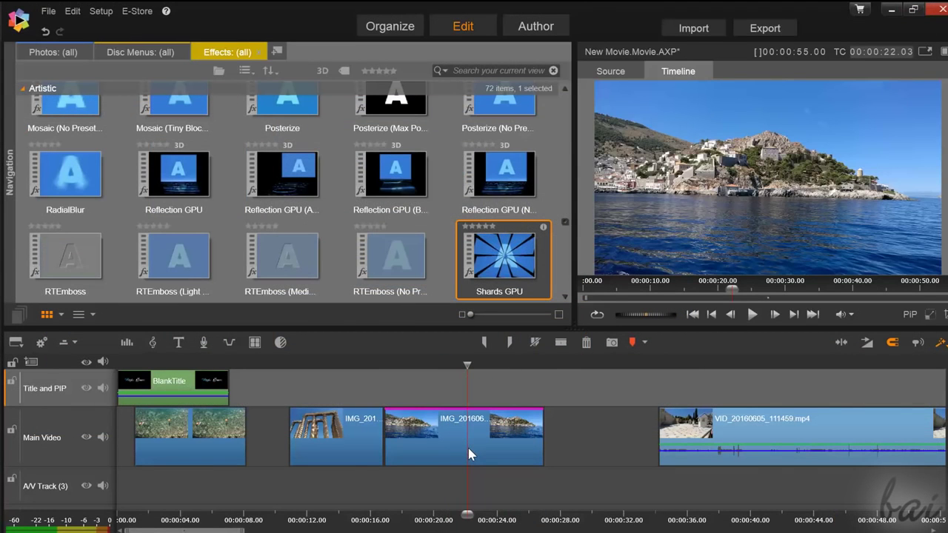
scroll(476, 188, "up", 1)
scroll(476, 190, "up", 1)
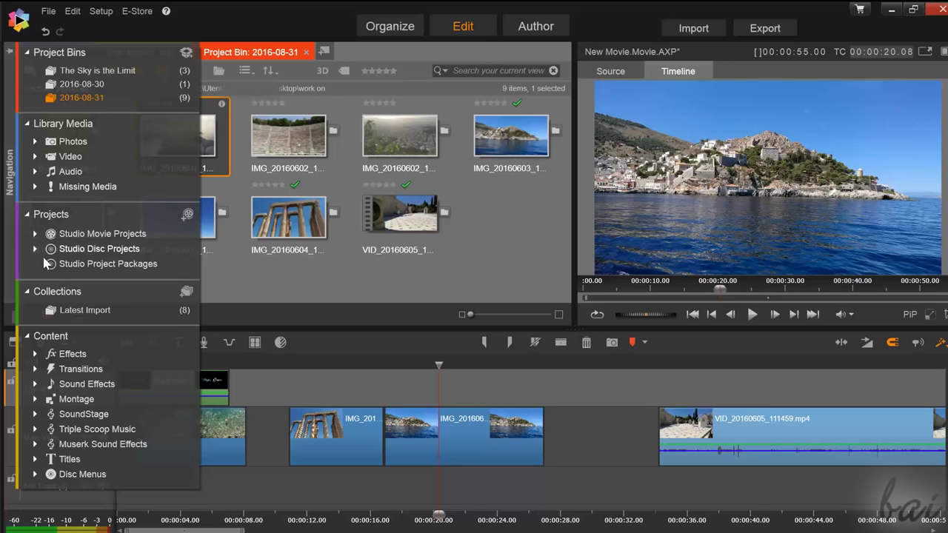
Find and preview the Mosaic effect in the Artistic video effects library
left_click(74, 355)
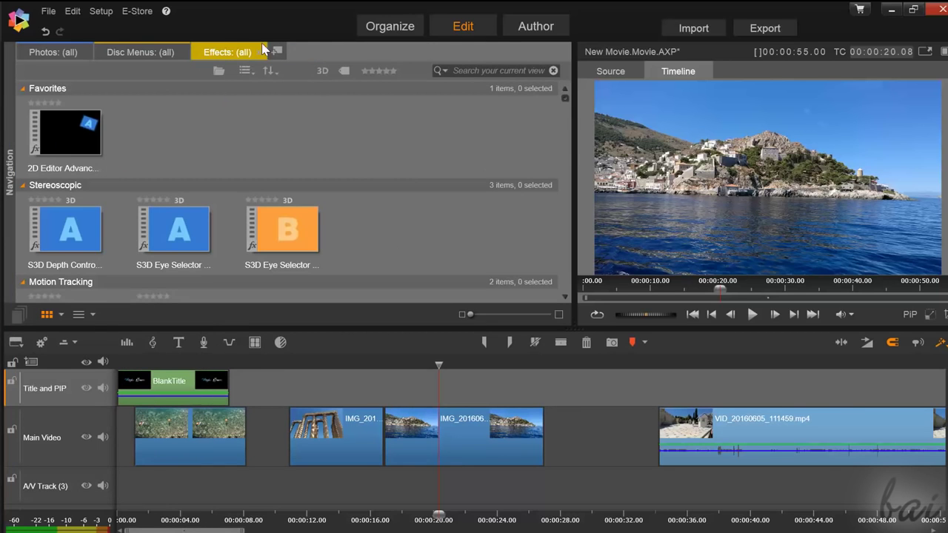
left_click_drag(567, 104, 567, 200)
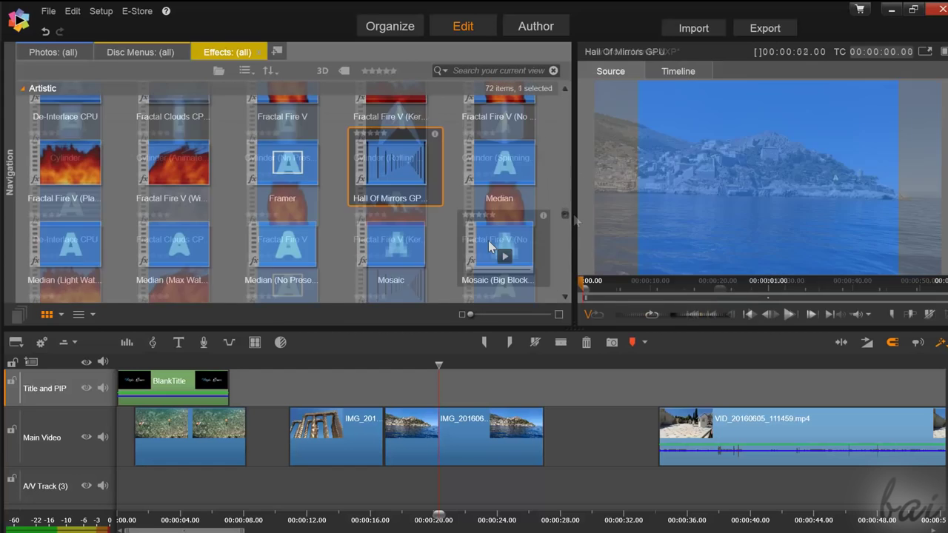
left_click(364, 252)
scroll(435, 207, "down", 3)
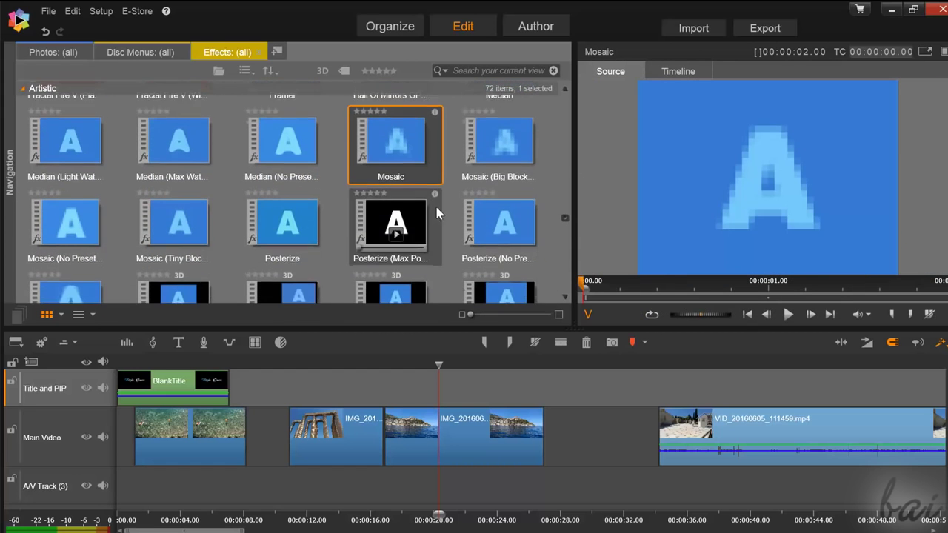
scroll(528, 213, "down", 1)
left_click(522, 204)
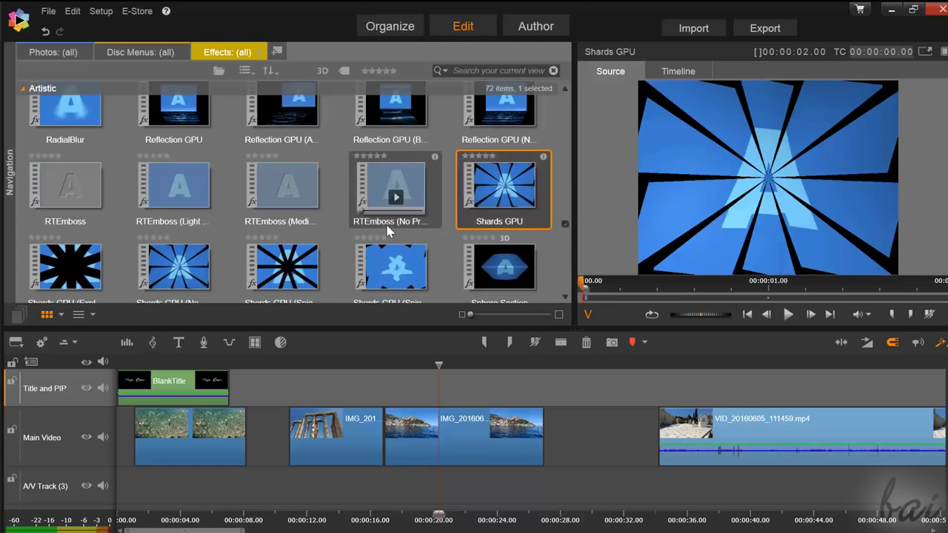
scroll(395, 200, "up", 3)
left_click(394, 200)
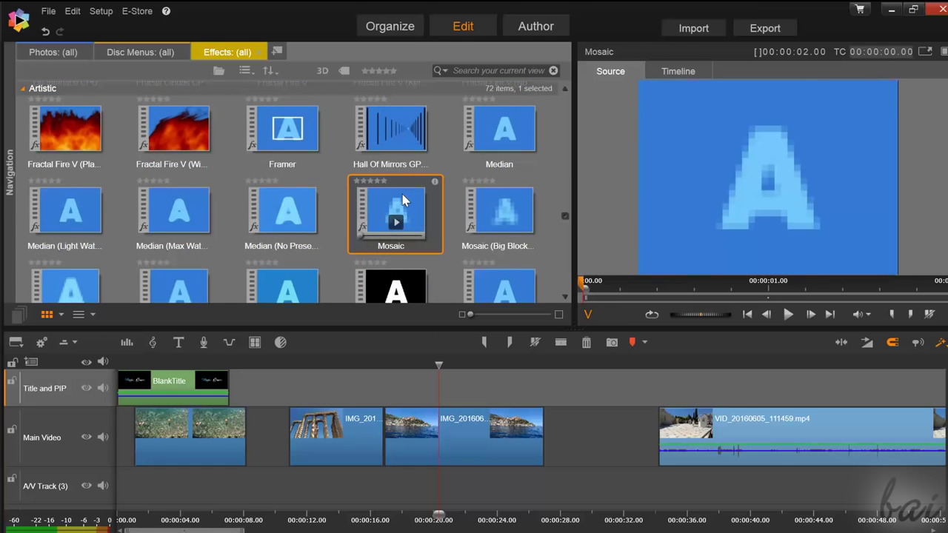
Apply the Mosaic effect to the harbour photo clip on the Main Video track
left_click_drag(394, 200, 446, 419)
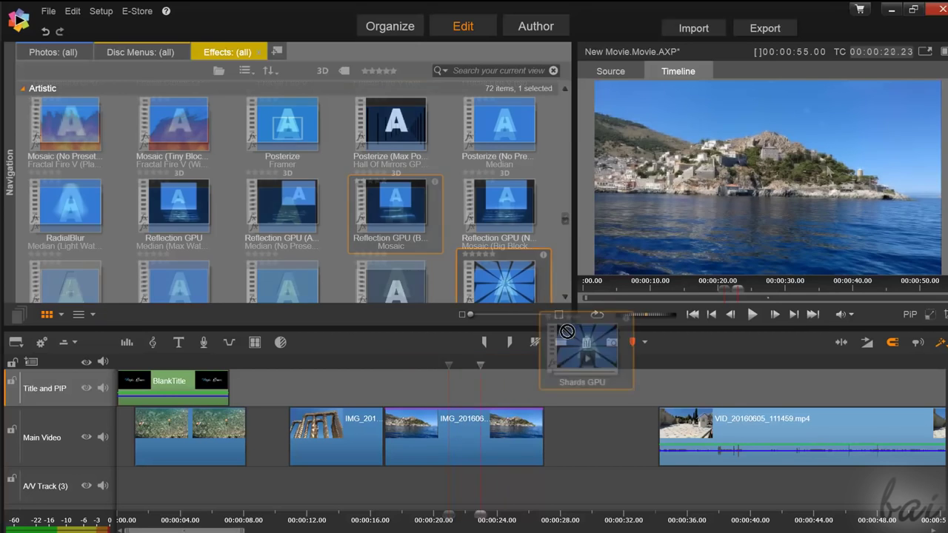
left_click_drag(592, 345, 465, 418)
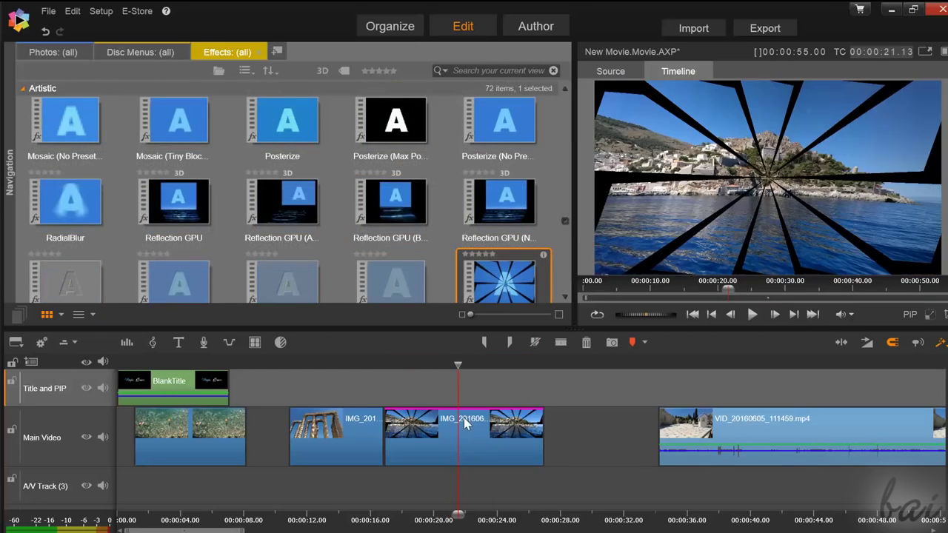
scroll(465, 250, "up", 2)
left_click_drag(414, 150, 472, 433)
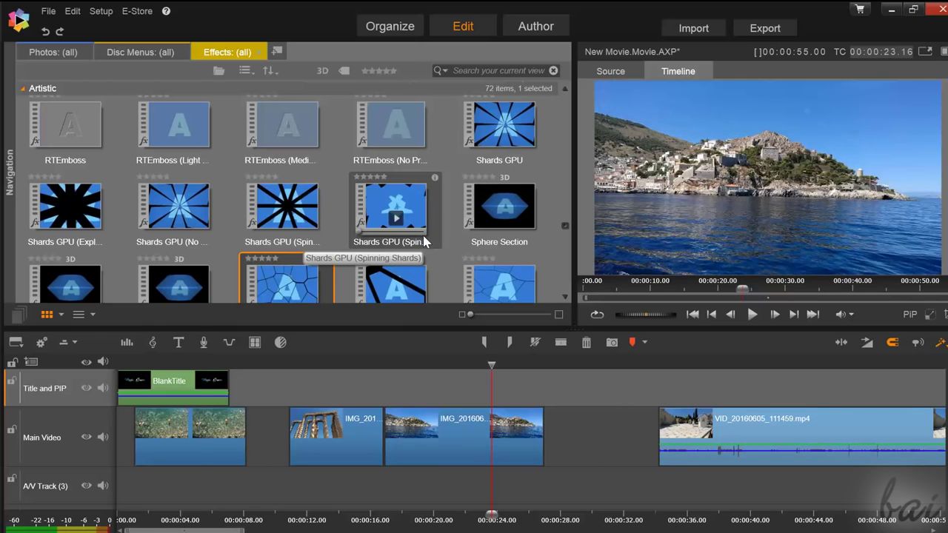
Preview the Bubbles7 transition and add it to the start of the temple clip
mouse_move(11, 128)
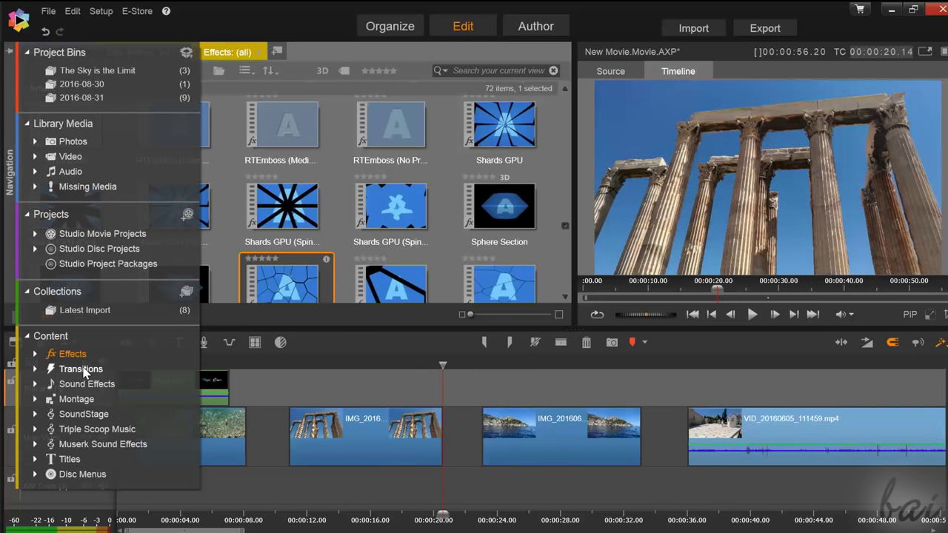
left_click(82, 369)
left_click(296, 162)
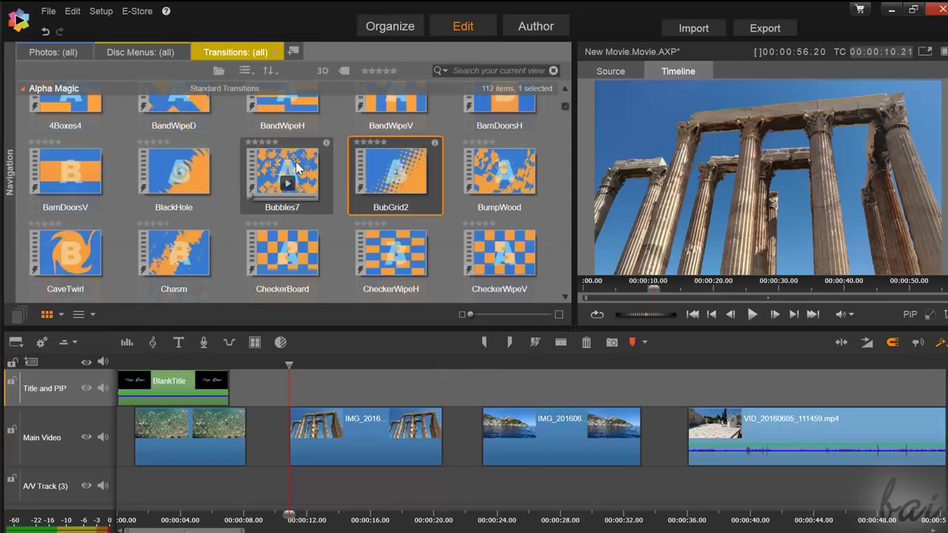
left_click(787, 317)
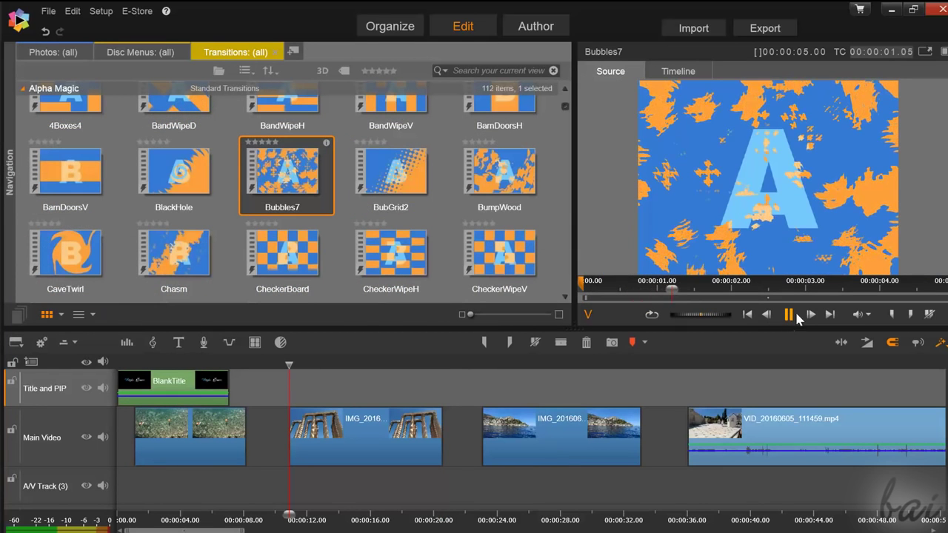
left_click(257, 163)
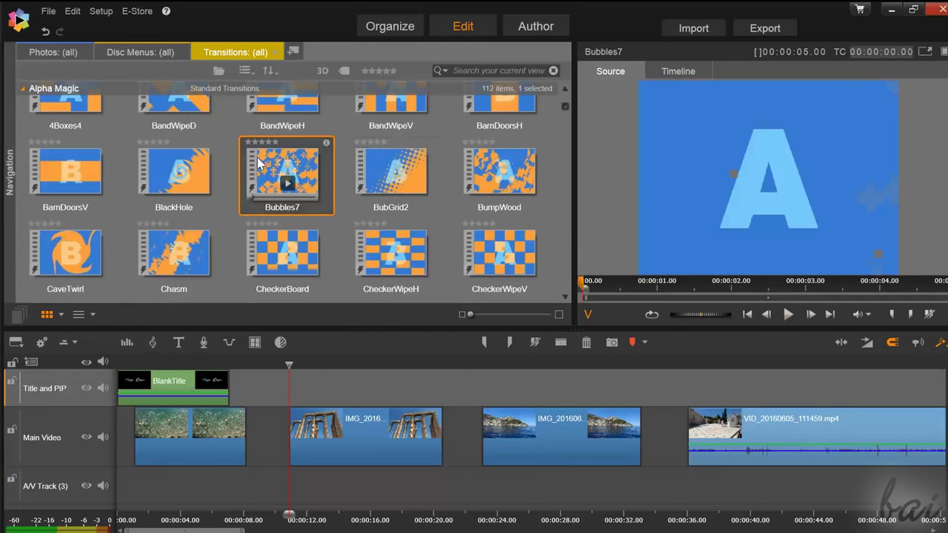
left_click_drag(324, 323, 296, 416)
left_click(752, 315)
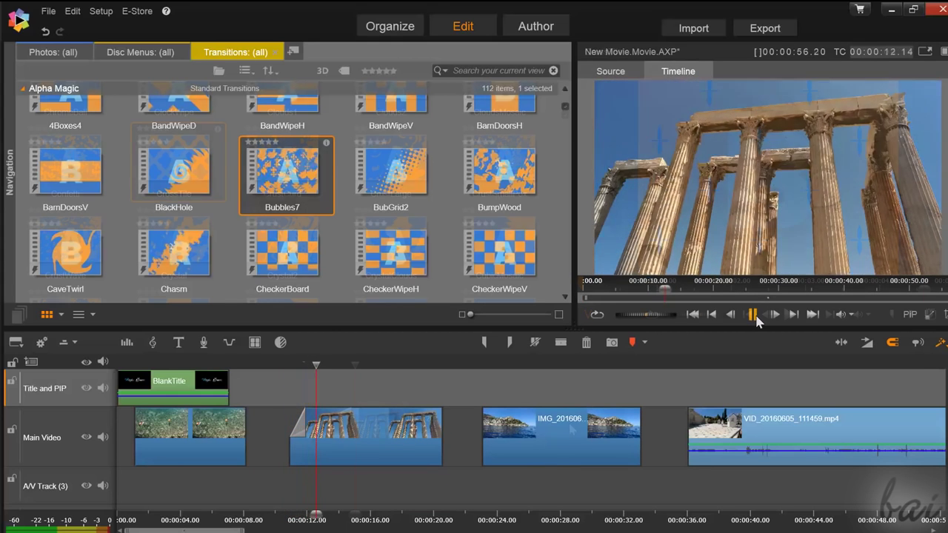
Close the gap before the harbour clip and place CrossTile between the temple and harbour clips
left_click(611, 436)
left_click_drag(611, 428, 573, 422)
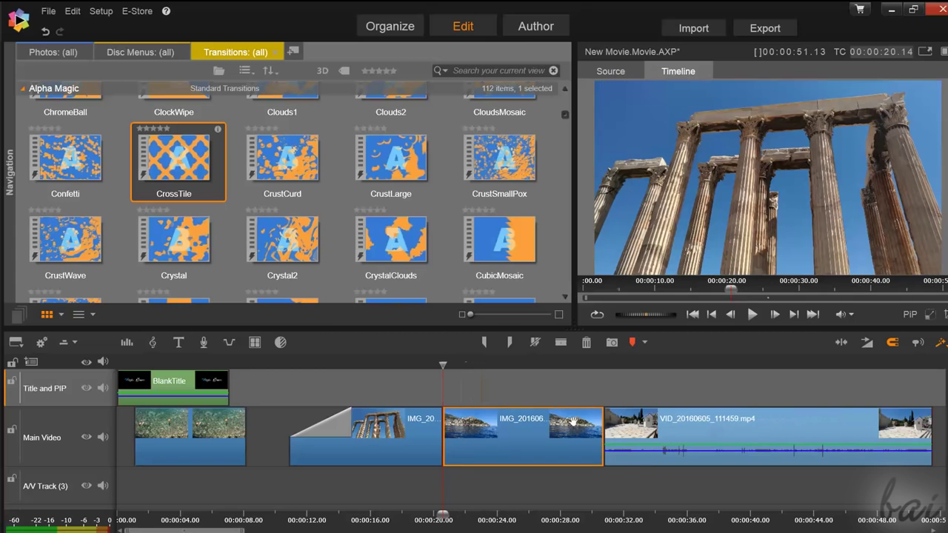
left_click_drag(182, 155, 450, 427)
left_click(759, 317)
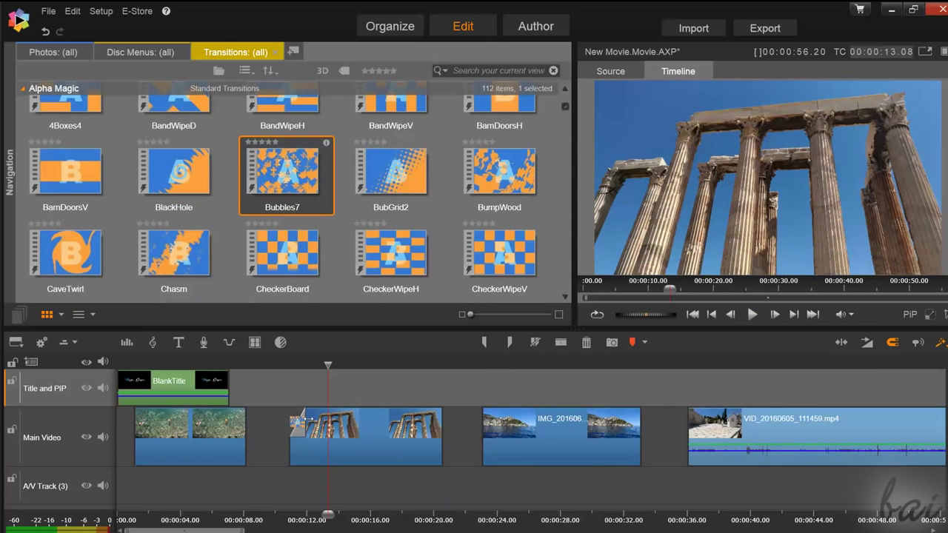
Lengthen the temple clip's opening transition and replay it
left_click_drag(352, 421, 388, 420)
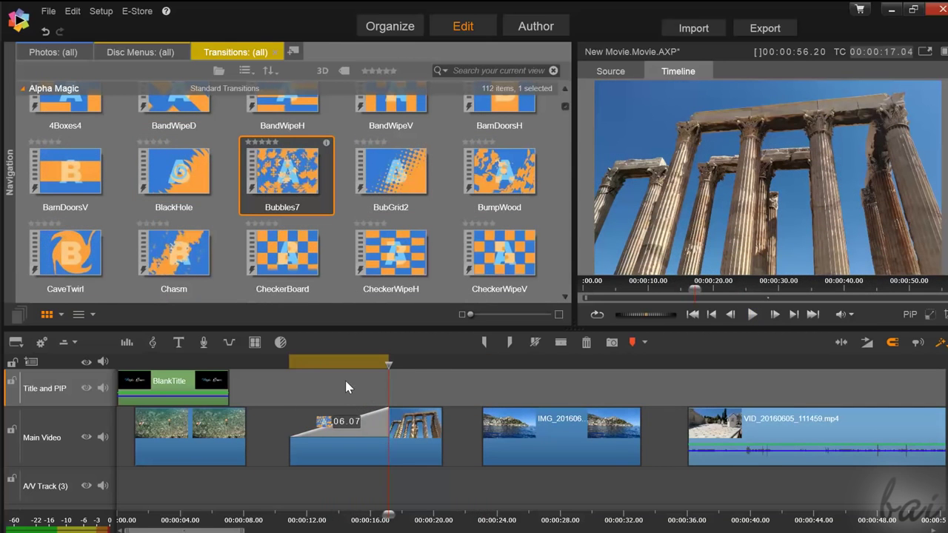
left_click(279, 363)
left_click(755, 313)
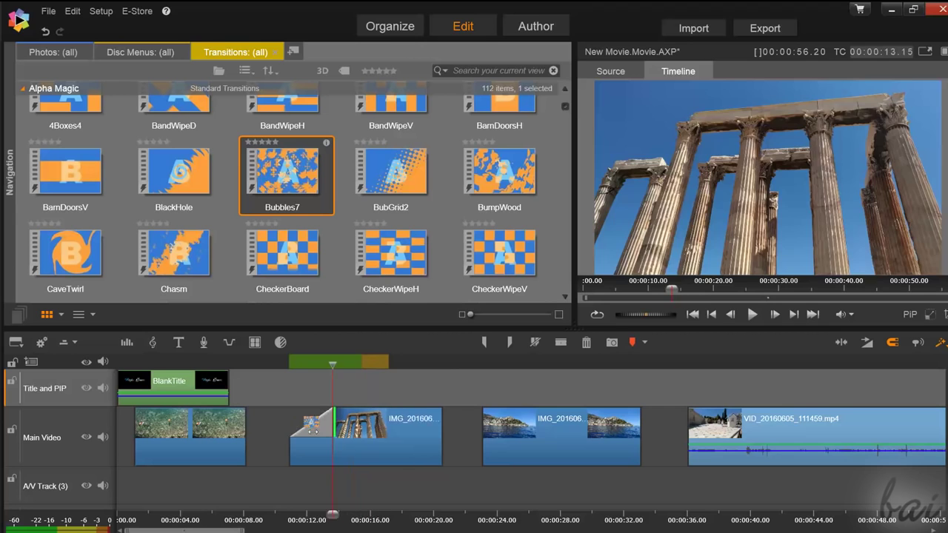
left_click(753, 315)
Undo the trial transition, add CaveTwirl at the temple clip's start and play it
key("ctrl+z")
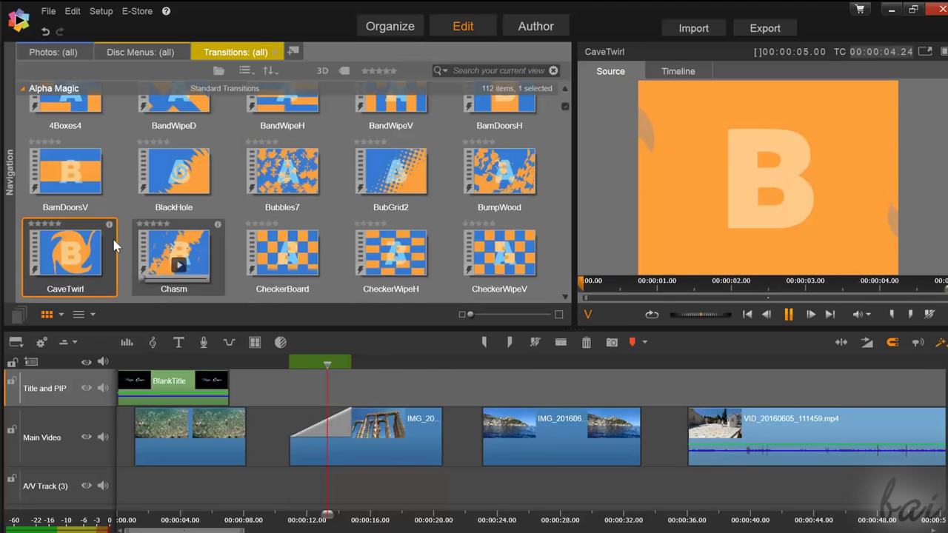
mouse_move(50, 248)
left_mouse_down()
mouse_move(272, 378)
mouse_move(327, 427)
left_mouse_up()
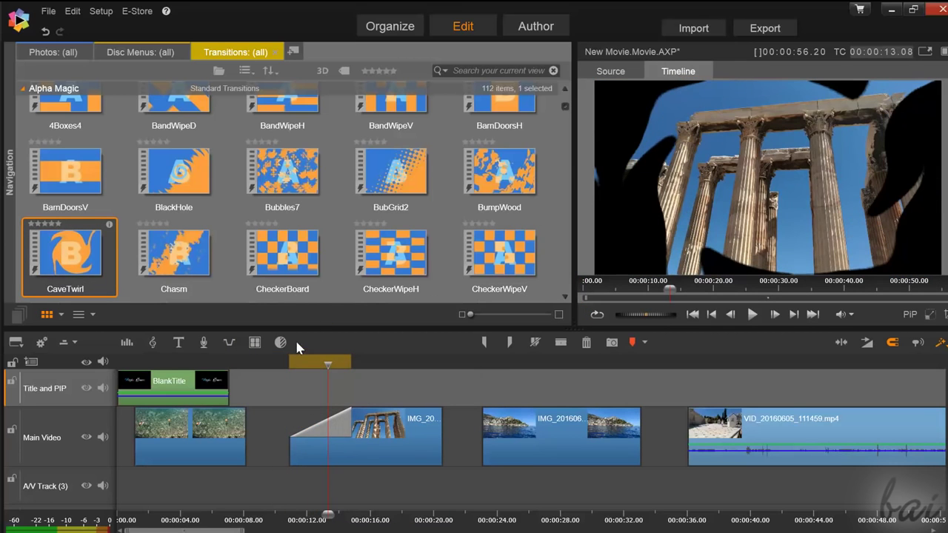
key("space")
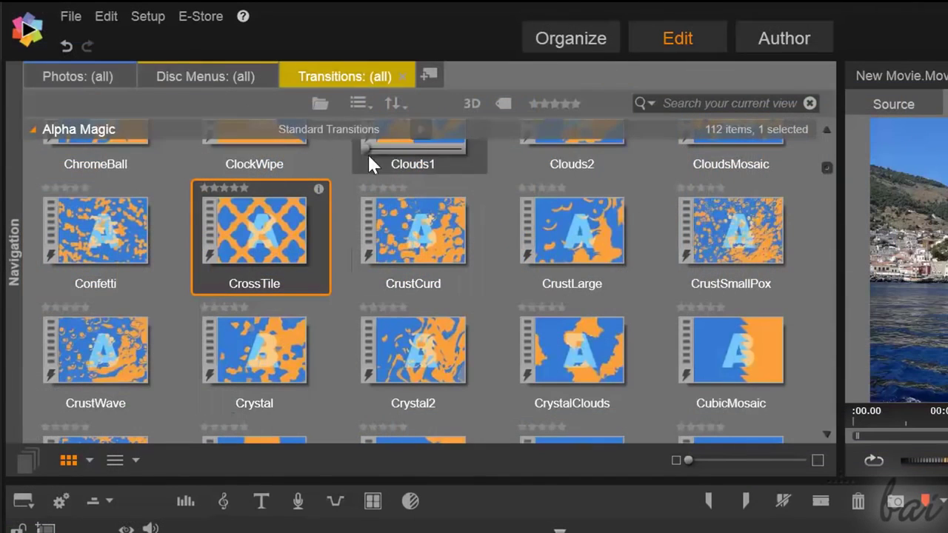
Save the movie under a new name in the Desktop folder with Save Movie As
left_click(67, 14)
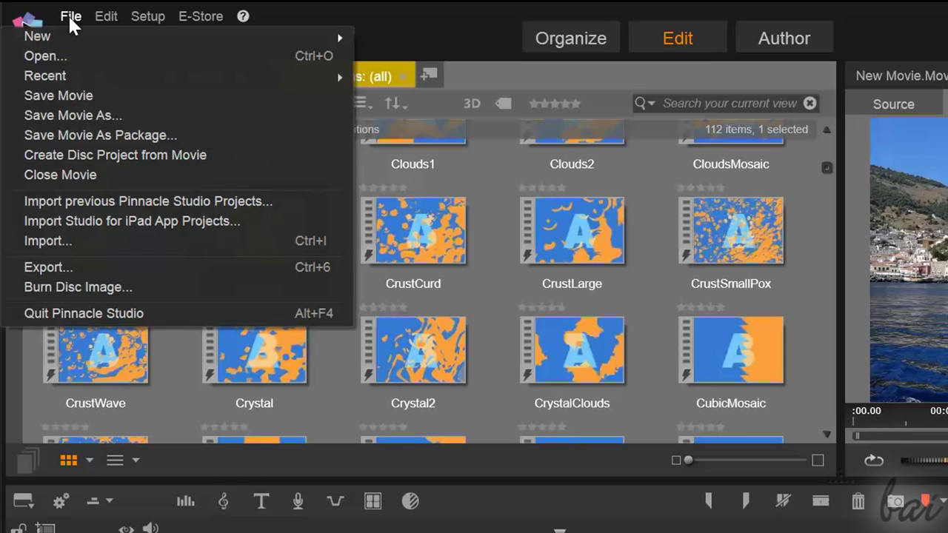
left_click(107, 117)
left_click(88, 169)
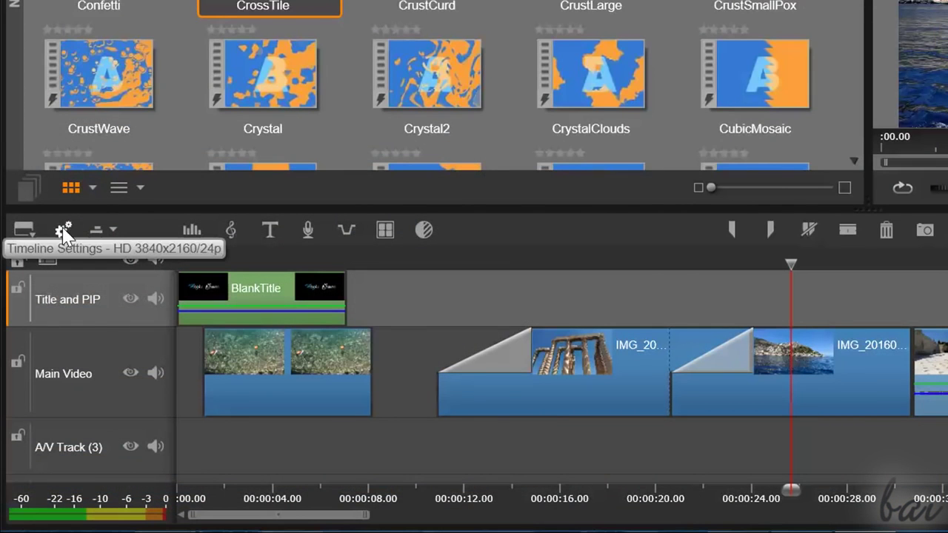
Keep the timeline aspect at Widescreen (16:9) and view the imaging mode choices
left_click(63, 229)
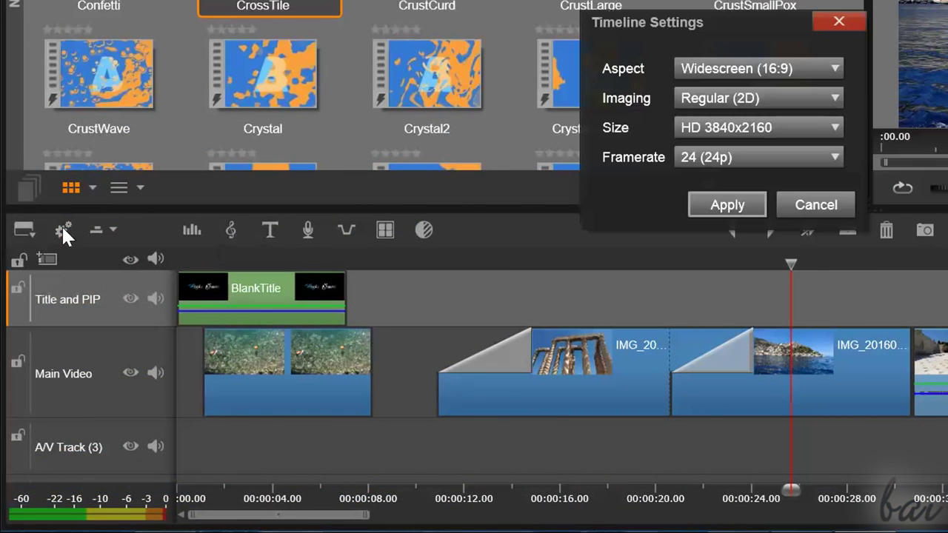
left_click(798, 71)
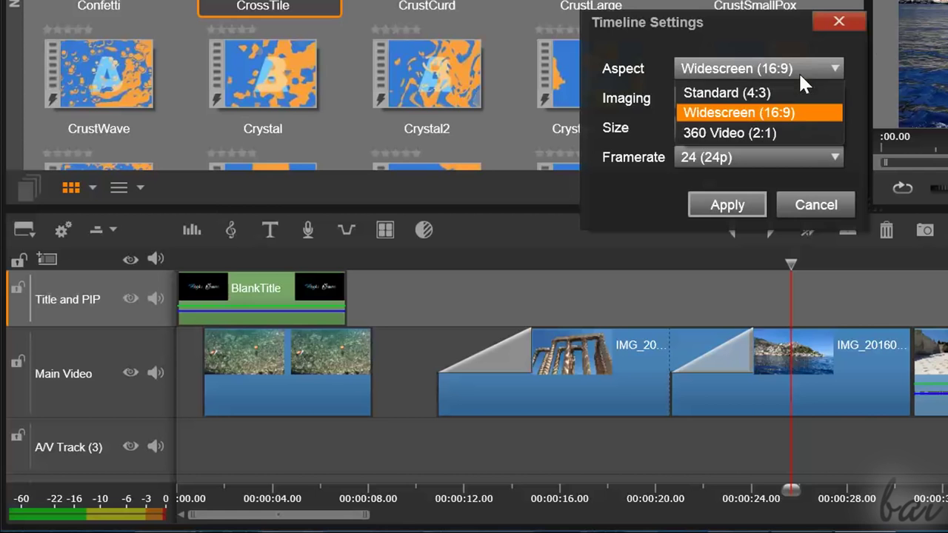
left_click(798, 113)
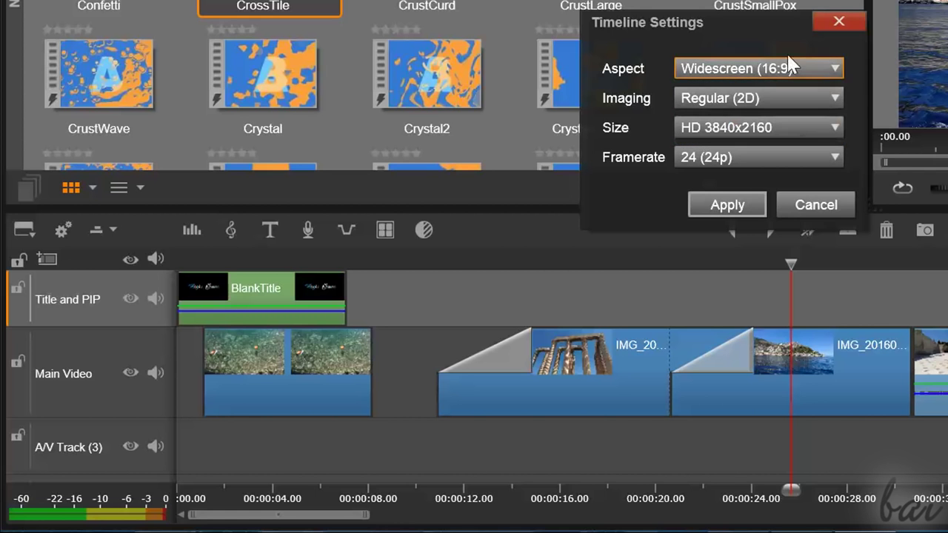
left_click(756, 98)
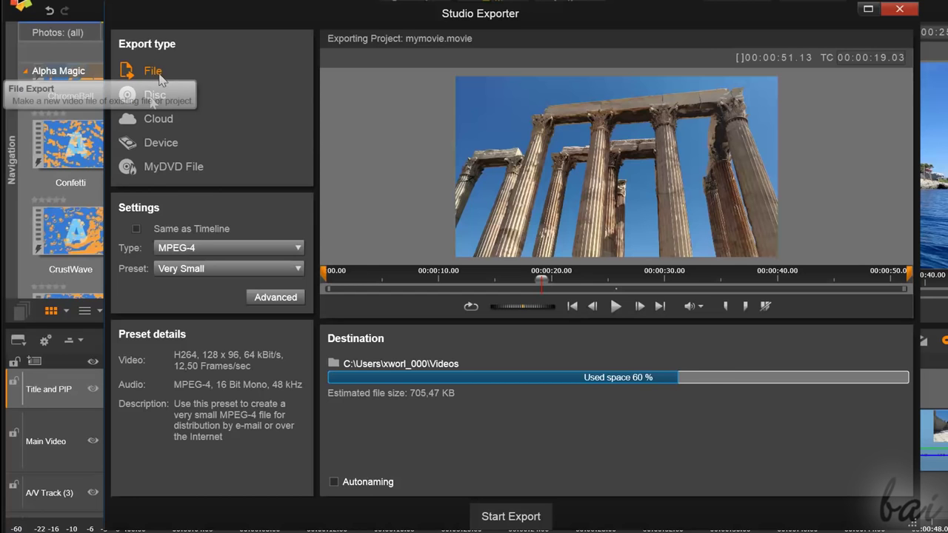
Browse the disc, cloud and device export options, then return to exporting a File
left_click(155, 96)
left_click(159, 119)
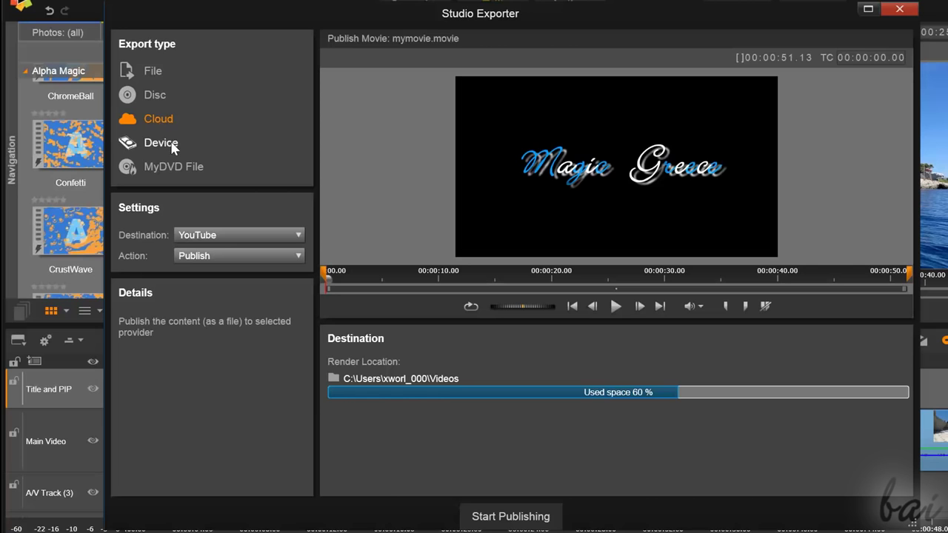
left_click(169, 142)
left_click(167, 71)
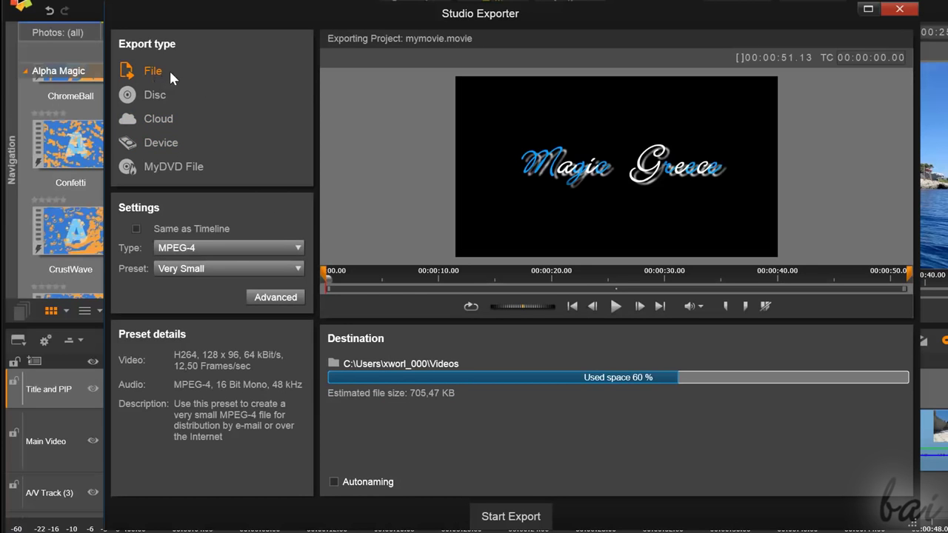
Export the movie as an MPEG-4 file with the Medium preset
left_click(215, 249)
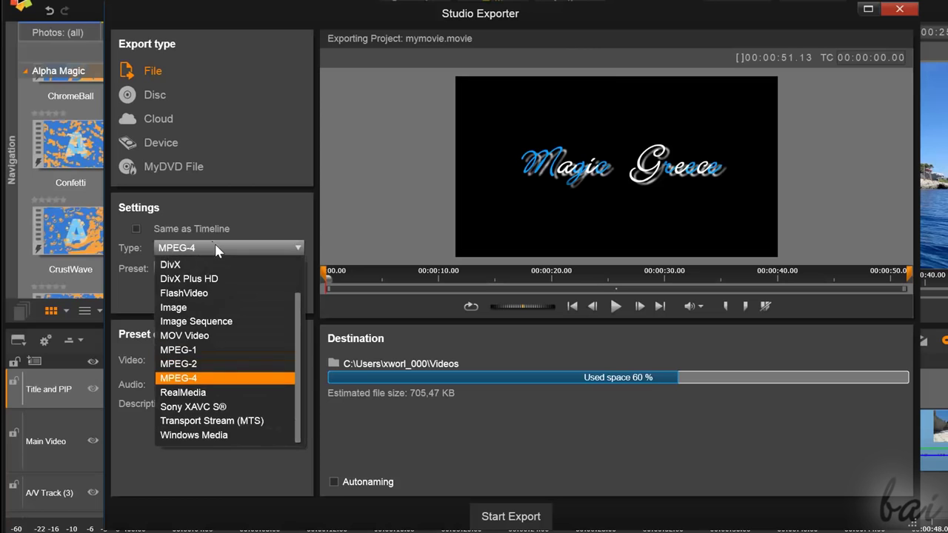
left_click(199, 378)
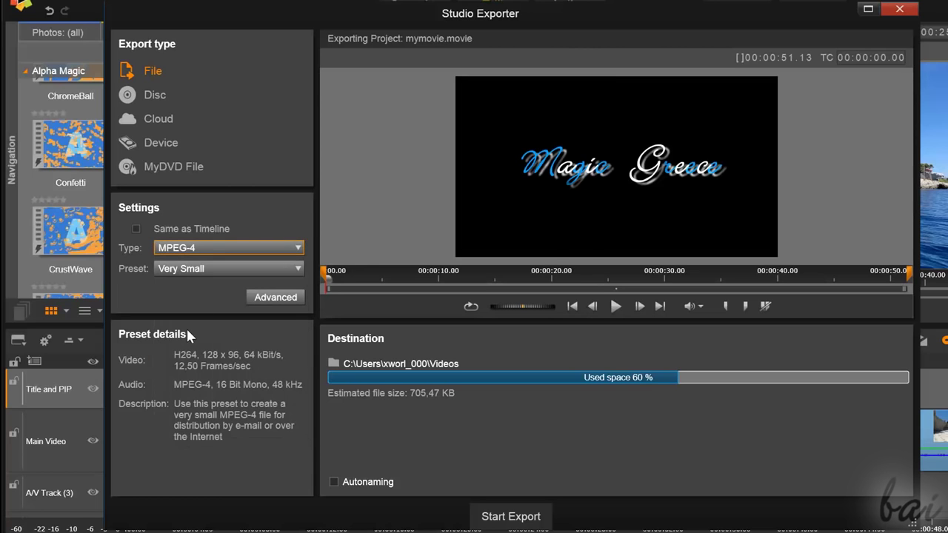
left_click(210, 269)
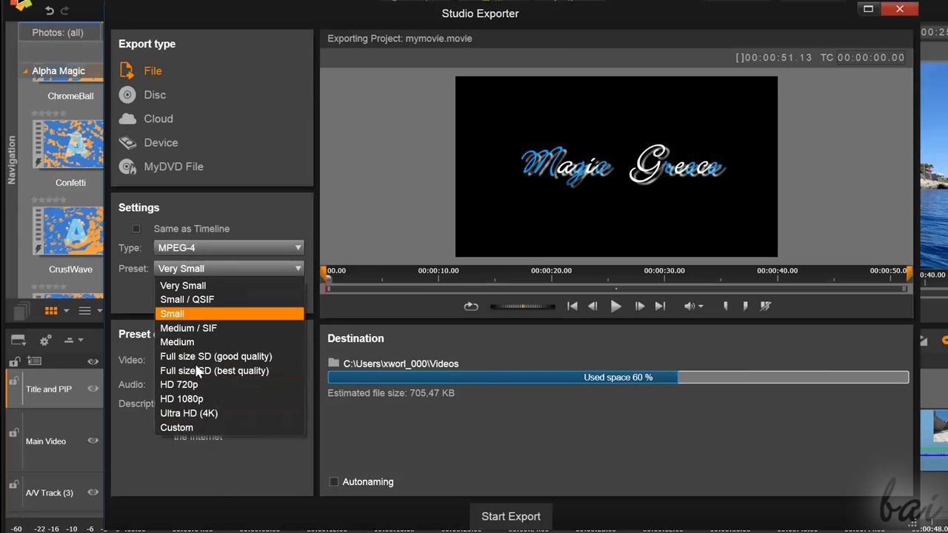
left_click(200, 413)
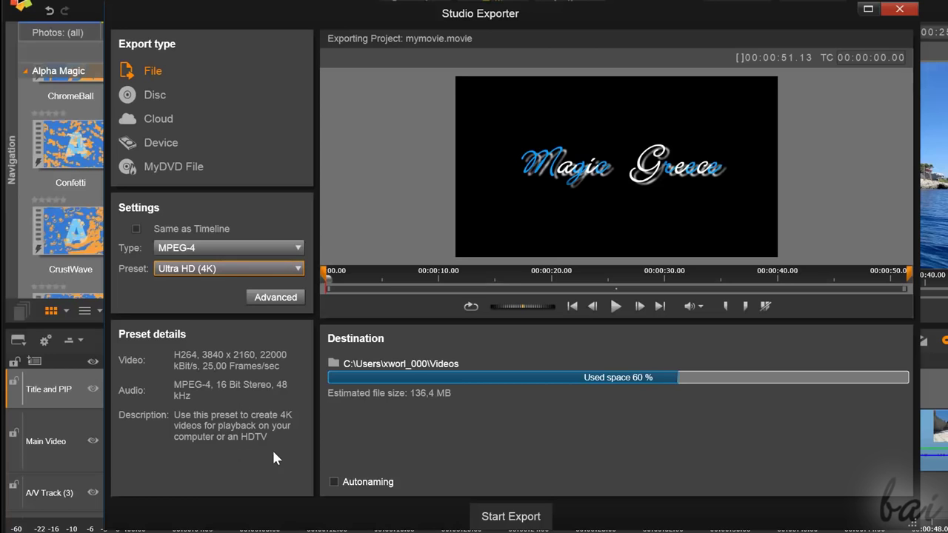
key("m")
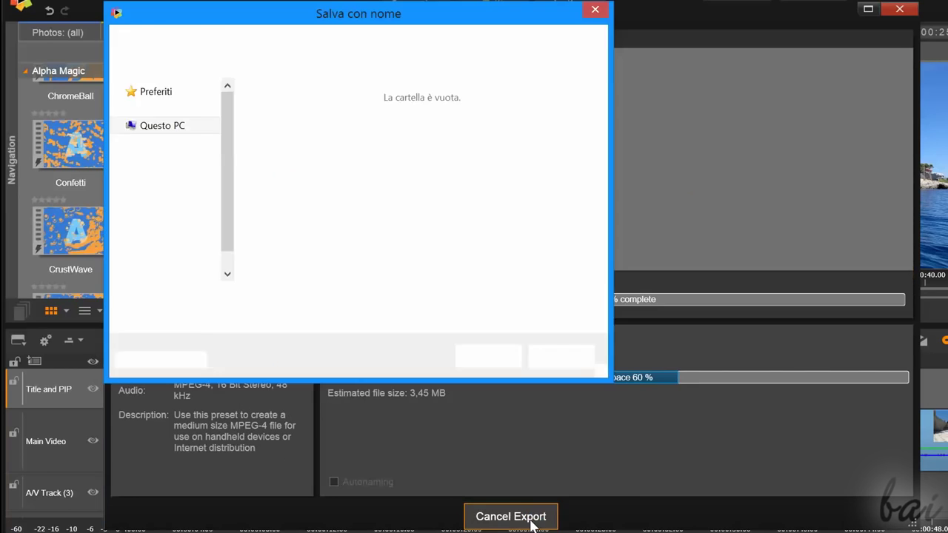
key("Escape")
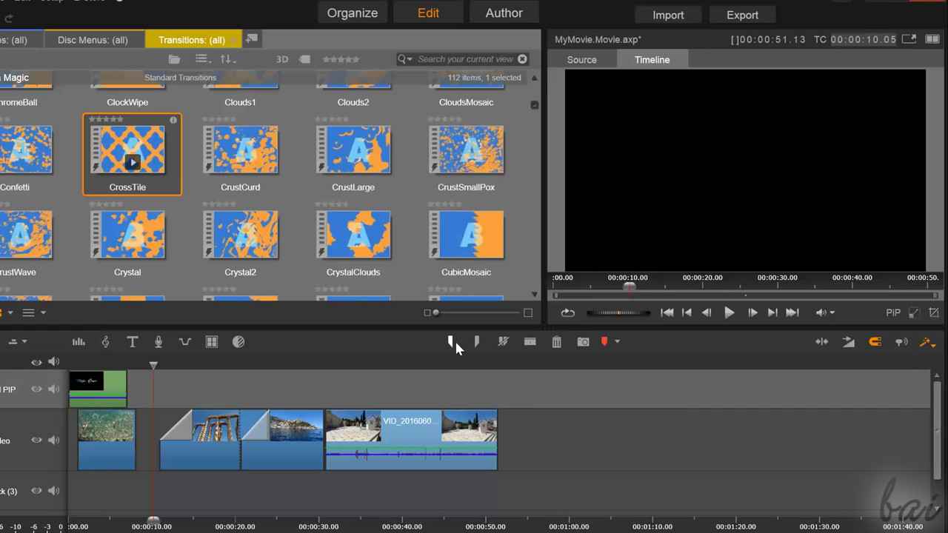
Set an in point at about 00:00:10 and move the out point back to 00:00:30
left_click(453, 341)
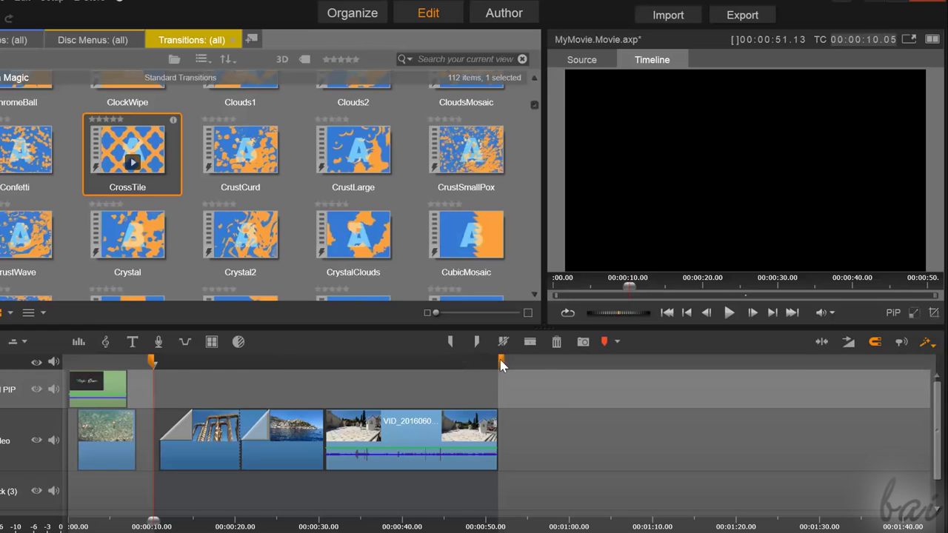
mouse_move(501, 364)
left_mouse_down()
mouse_move(310, 374)
mouse_move(323, 378)
left_mouse_up()
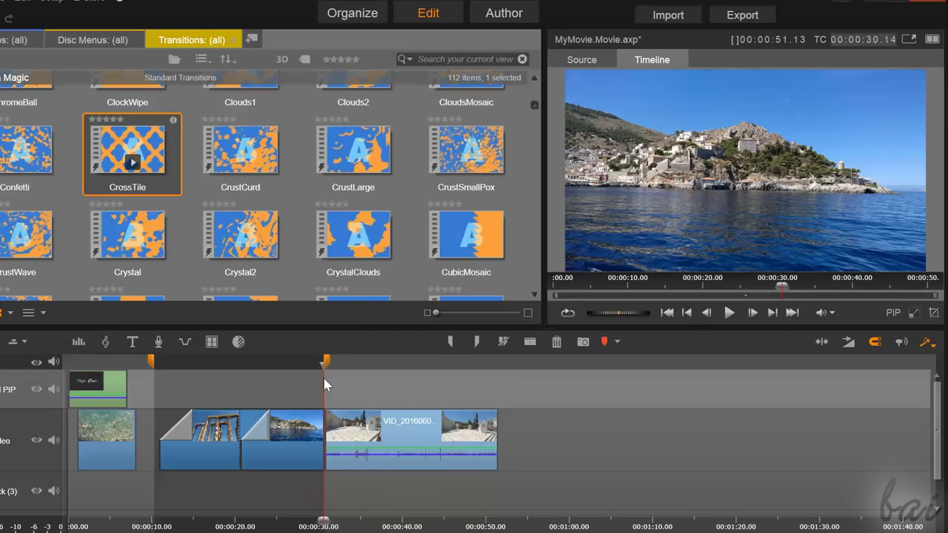